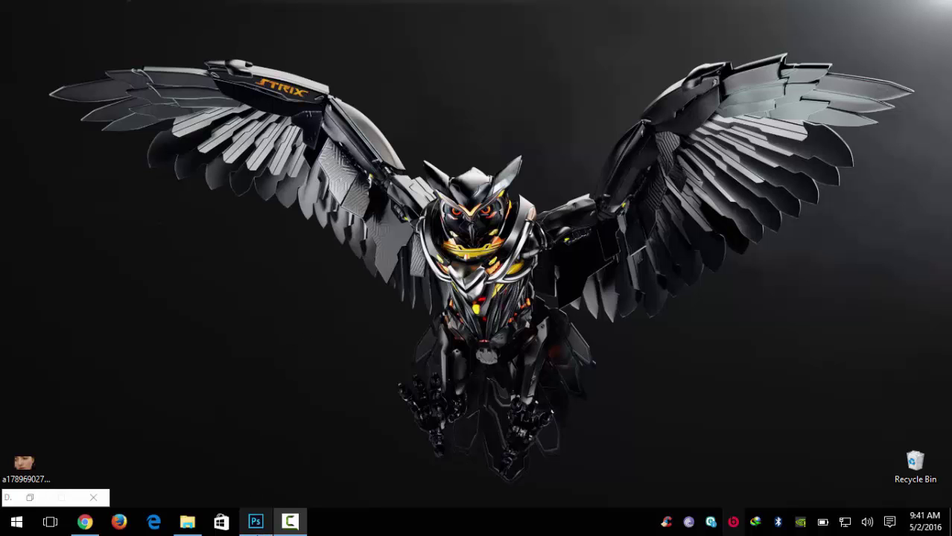
- Bring the portrait forward and zoom in and out to inspect the blemished cheeks and nose
{"action": "left_click", "coordinate": [254, 519]}
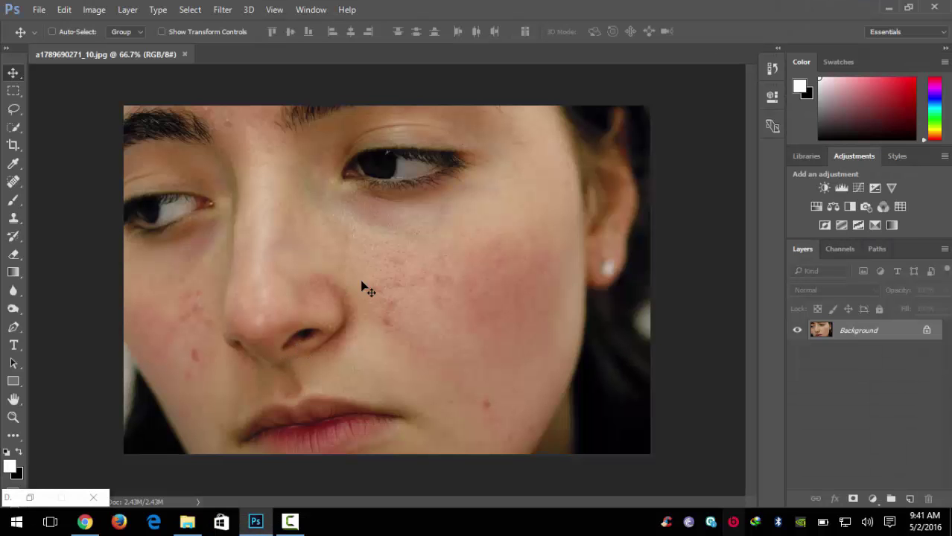
{"action": "scroll", "coordinate": [362, 287], "scroll_direction": "up", "scroll_amount": 1}
{"action": "scroll", "coordinate": [363, 286], "scroll_direction": "up", "scroll_amount": 1}
{"action": "scroll", "coordinate": [366, 283], "scroll_direction": "up", "scroll_amount": 1}
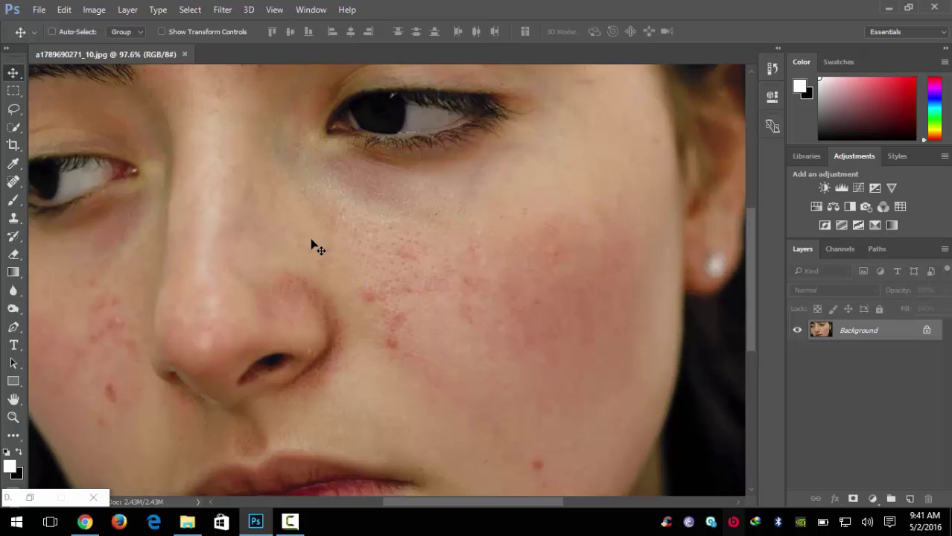
{"action": "scroll", "coordinate": [312, 246], "scroll_direction": "up", "scroll_amount": 1}
{"action": "scroll", "coordinate": [399, 248], "scroll_direction": "up", "scroll_amount": 1}
{"action": "scroll", "coordinate": [399, 249], "scroll_direction": "down", "scroll_amount": 3}
{"action": "scroll", "coordinate": [398, 261], "scroll_direction": "up", "scroll_amount": 4}
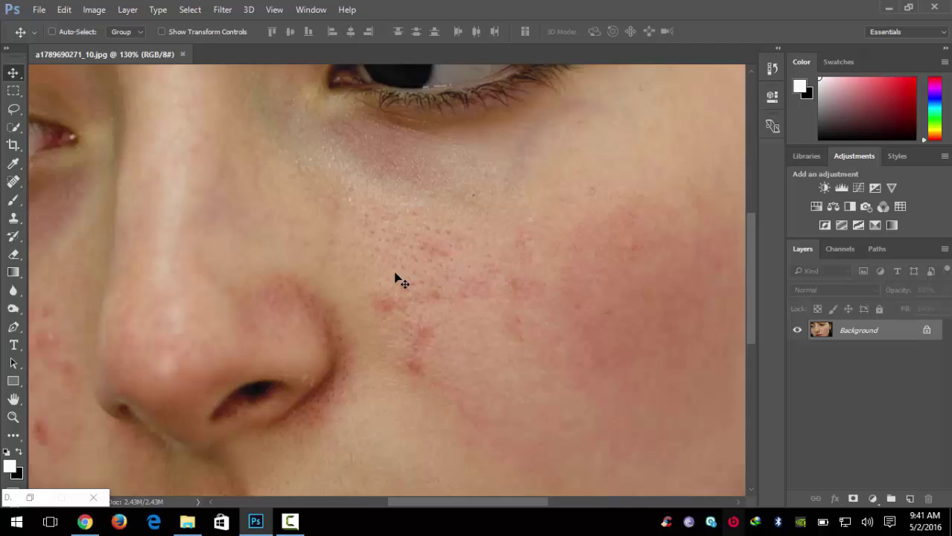
{"action": "scroll", "coordinate": [395, 276], "scroll_direction": "up", "scroll_amount": 2}
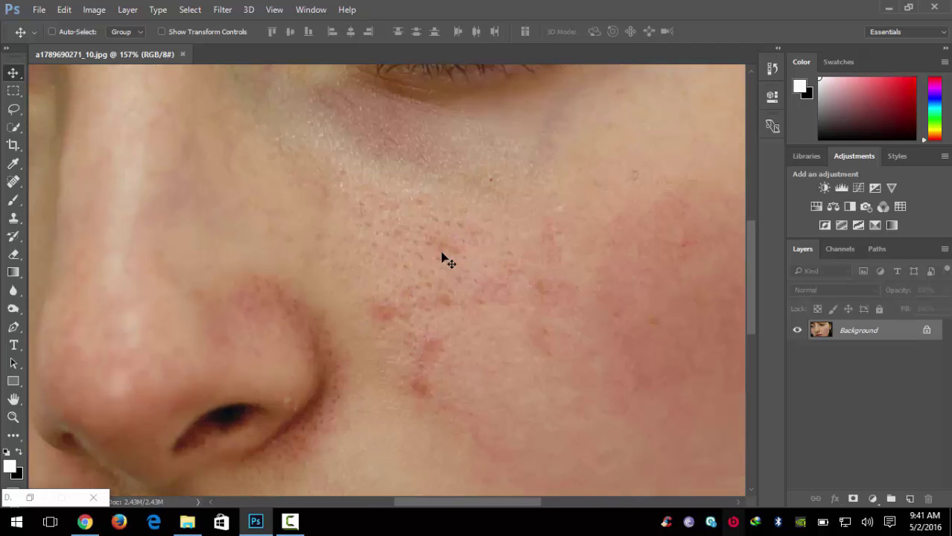
{"action": "scroll", "coordinate": [442, 257], "scroll_direction": "down", "scroll_amount": 7}
{"action": "scroll", "coordinate": [437, 259], "scroll_direction": "down", "scroll_amount": 1}
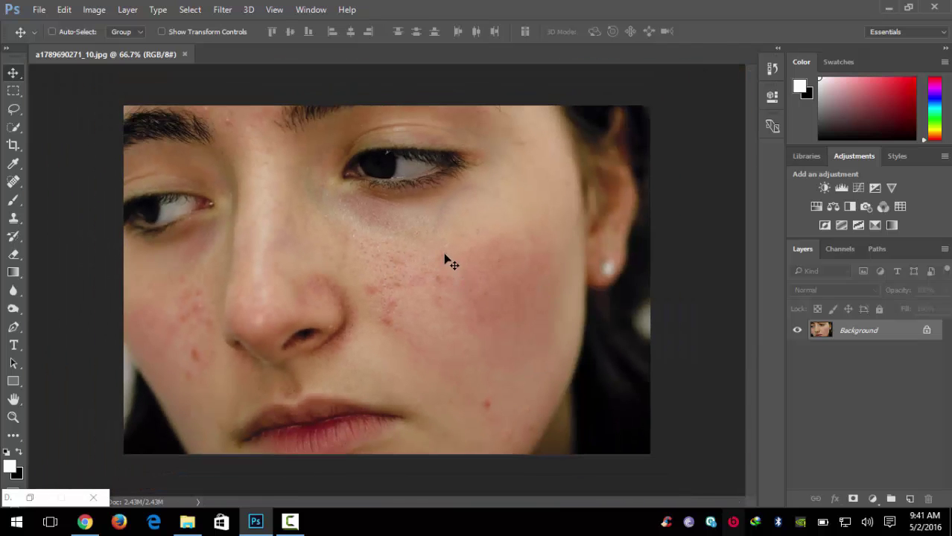
{"action": "scroll", "coordinate": [444, 257], "scroll_direction": "up", "scroll_amount": 1}
{"action": "scroll", "coordinate": [442, 253], "scroll_direction": "up", "scroll_amount": 2}
{"action": "scroll", "coordinate": [442, 253], "scroll_direction": "up", "scroll_amount": 1}
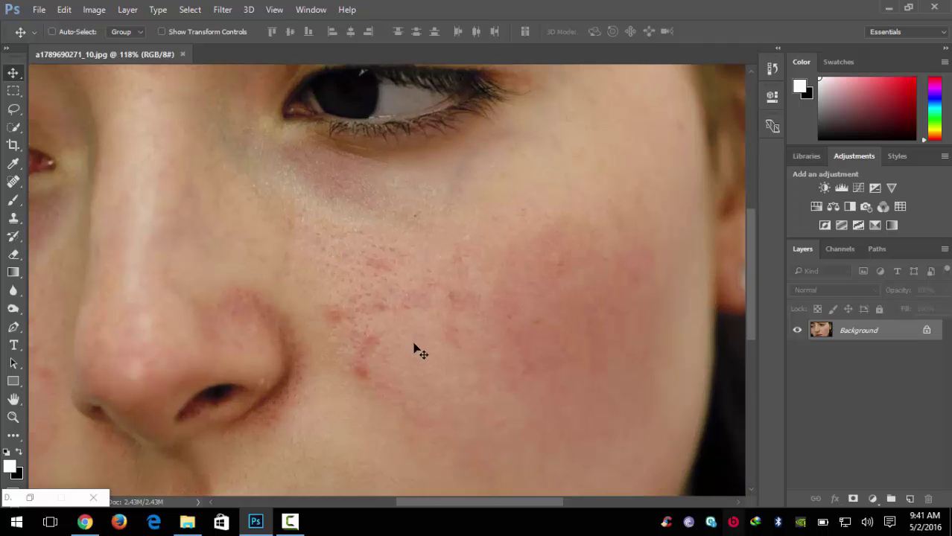
{"action": "left_click_drag", "start_coordinate": [433, 500], "coordinate": [429, 519]}
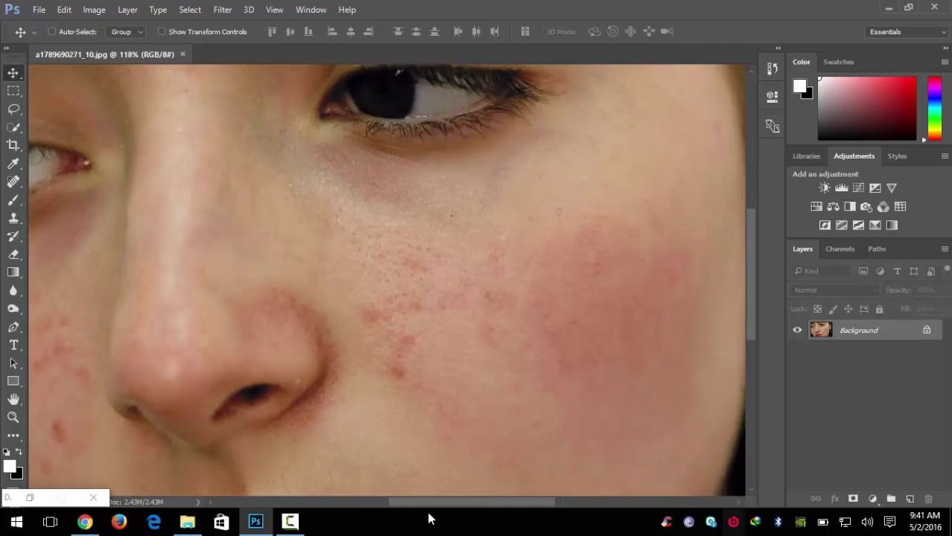
{"action": "scroll", "coordinate": [344, 294], "scroll_direction": "down", "scroll_amount": 1}
{"action": "scroll", "coordinate": [344, 293], "scroll_direction": "down", "scroll_amount": 1}
{"action": "scroll", "coordinate": [347, 293], "scroll_direction": "down", "scroll_amount": 1}
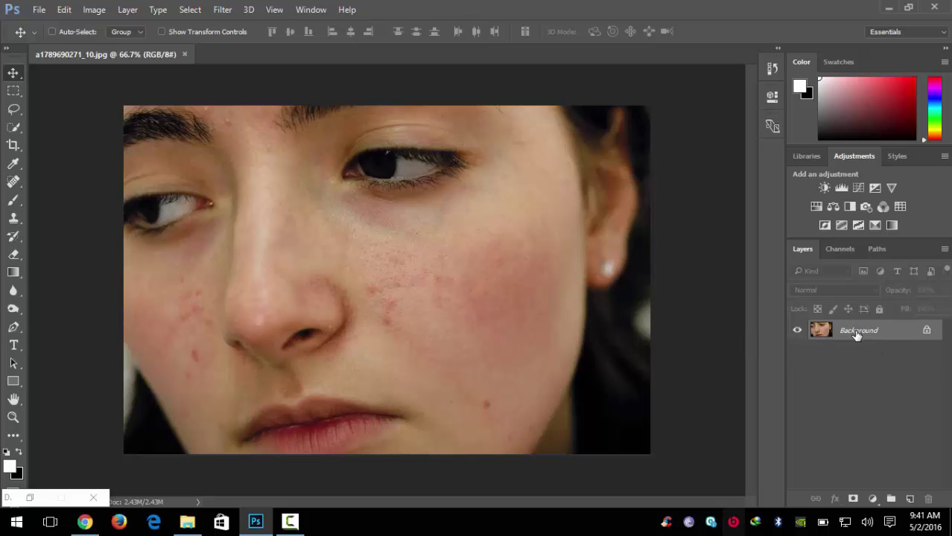
- Duplicate the Background layer twice and rename the first copy 'Lower'
{"action": "left_click_drag", "start_coordinate": [856, 335], "coordinate": [910, 497]}
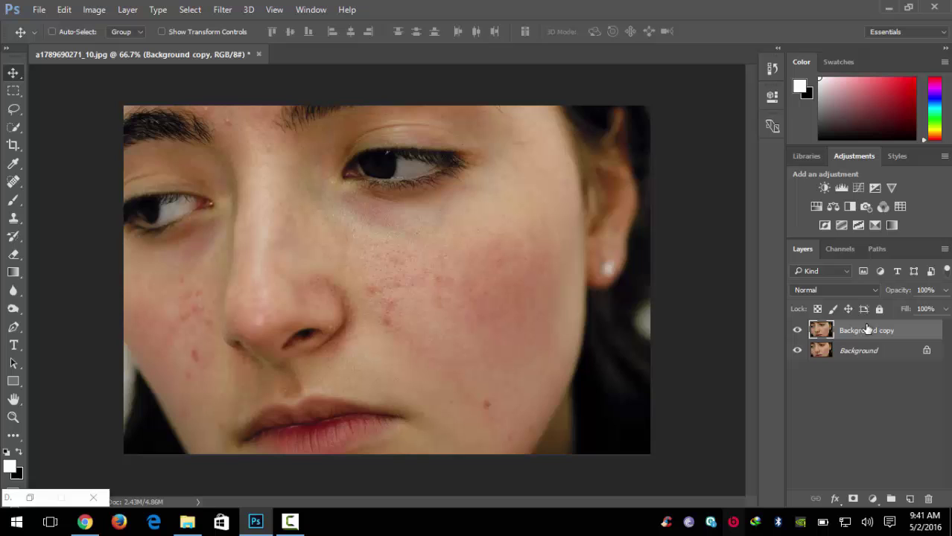
{"action": "mouse_move", "coordinate": [864, 329]}
{"action": "left_mouse_down"}
{"action": "mouse_move", "coordinate": [914, 473]}
{"action": "mouse_move", "coordinate": [909, 497]}
{"action": "left_mouse_up"}
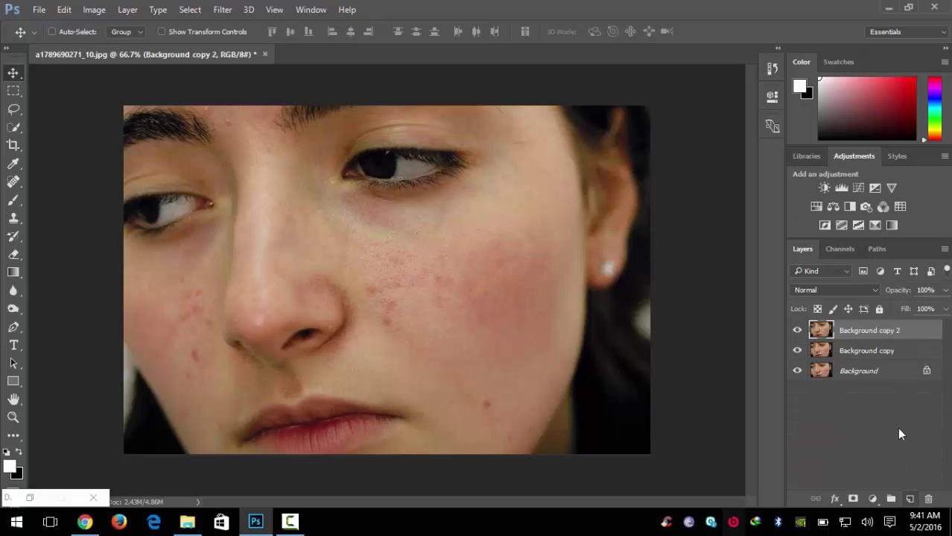
{"action": "left_click", "coordinate": [864, 353]}
{"action": "double_click", "coordinate": [868, 350]}
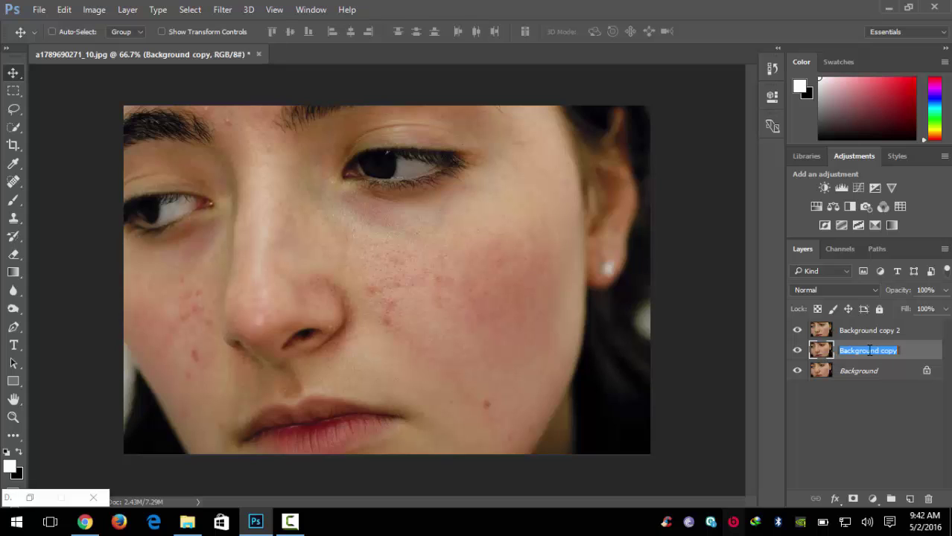
{"action": "type", "text": "Lower"}
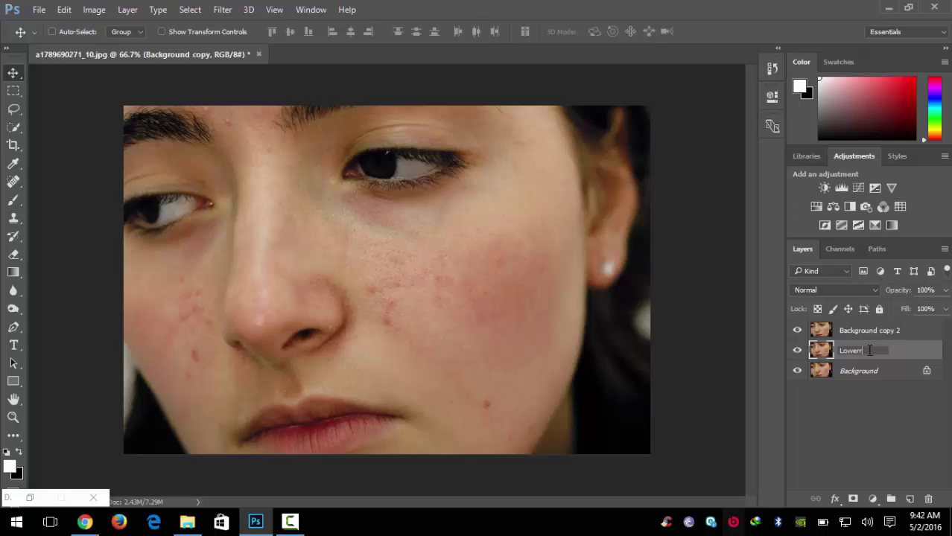
{"action": "key", "text": "Return"}
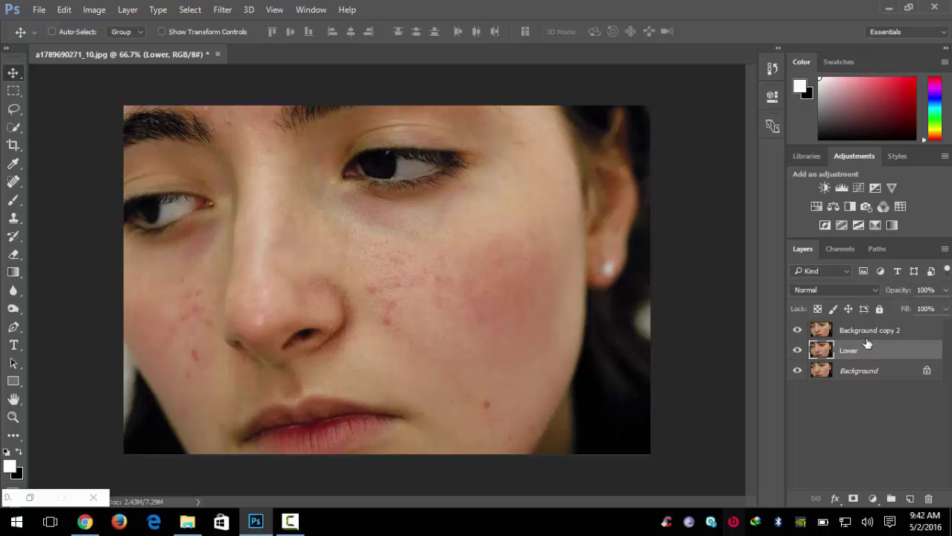
- Rename the second Background copy 'Upper'
{"action": "left_click", "coordinate": [868, 332]}
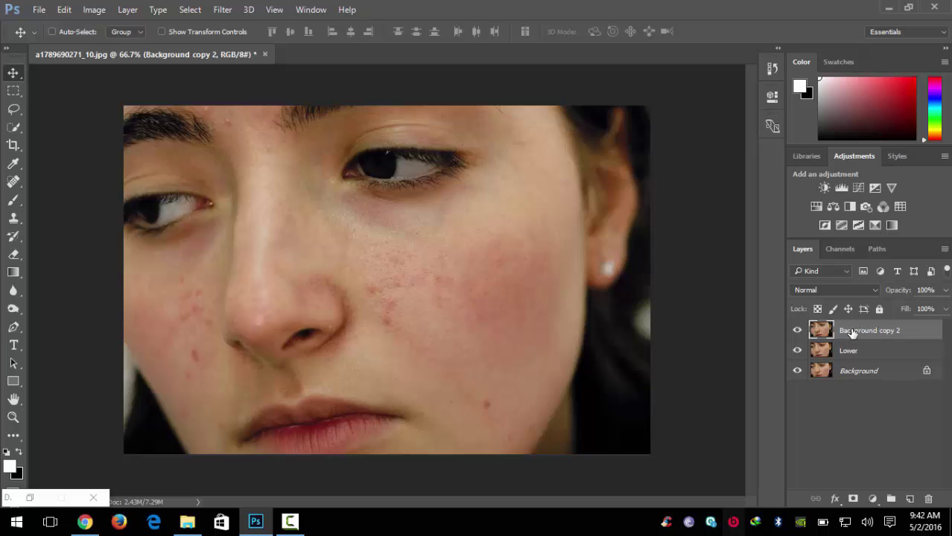
{"action": "double_click", "coordinate": [851, 330]}
{"action": "type", "text": "Up"}
{"action": "type", "text": "per"}
{"action": "key", "text": "Return"}
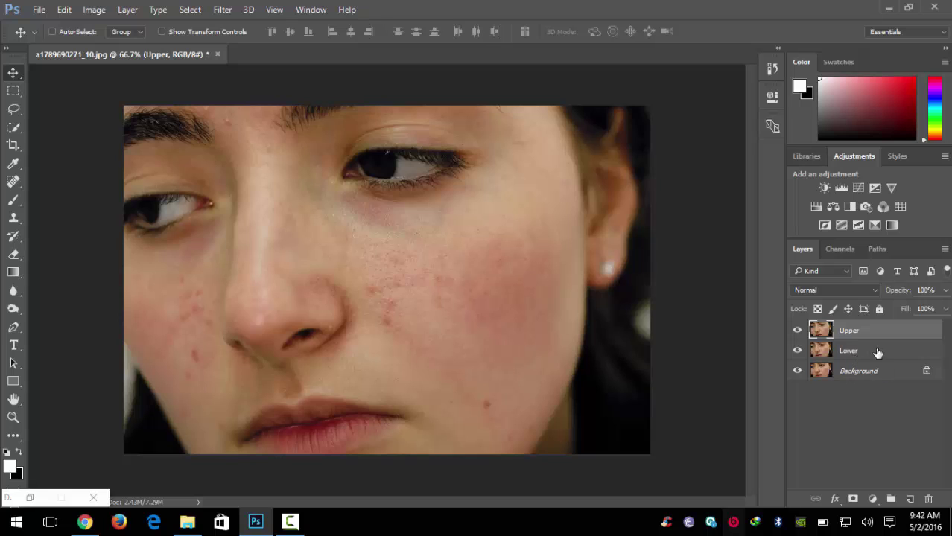
- Group Upper and Lower into a group named 'FS', expand it and select Lower
{"action": "left_click", "coordinate": [877, 352], "text": "shift"}
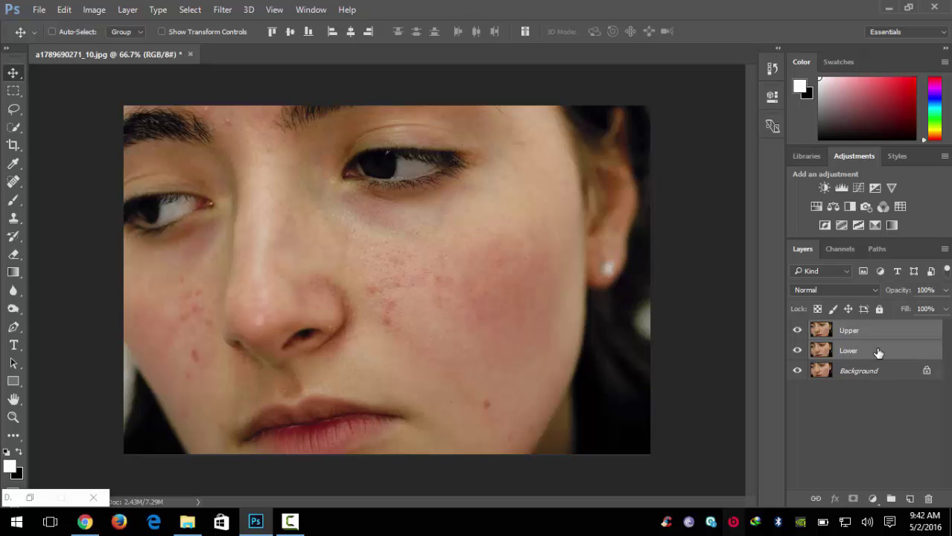
{"action": "key", "text": "ctrl+g"}
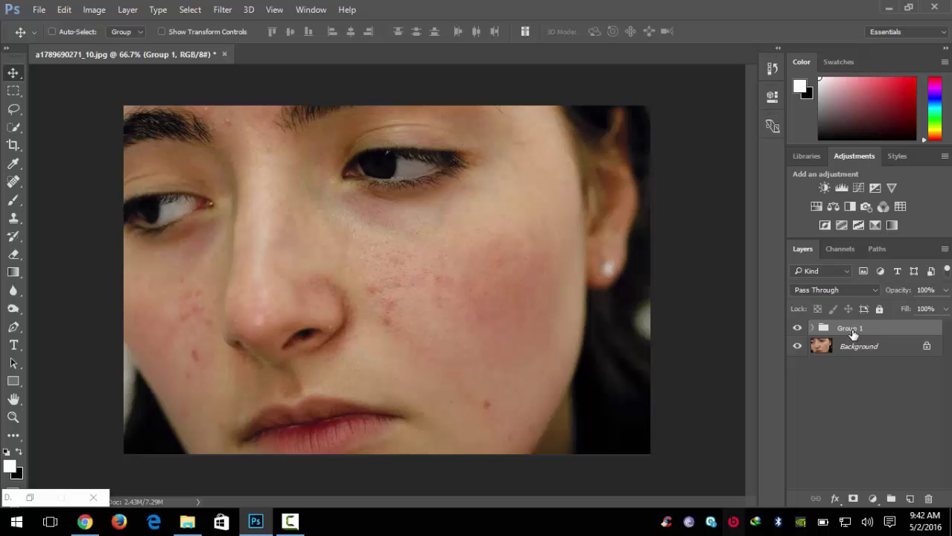
{"action": "double_click", "coordinate": [852, 331]}
{"action": "type", "text": "FS"}
{"action": "key", "text": "Return"}
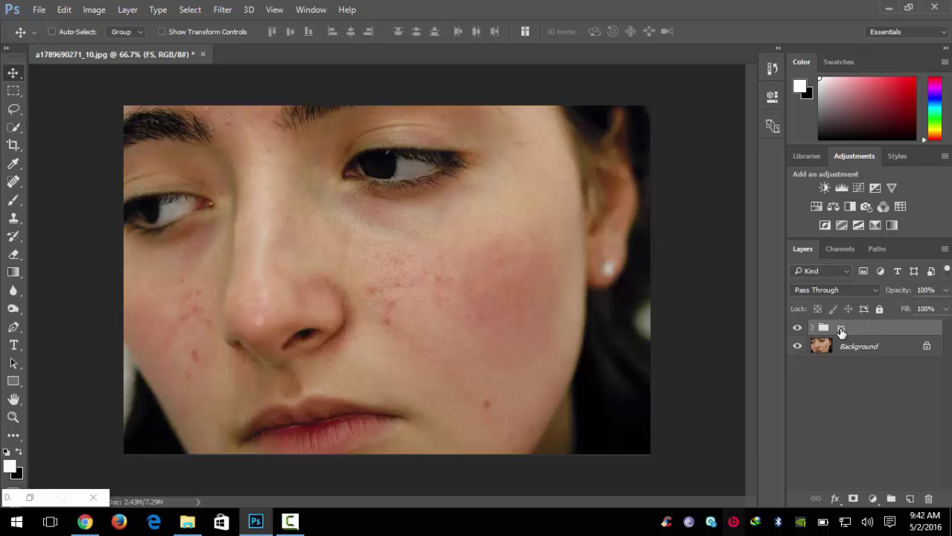
{"action": "left_click", "coordinate": [811, 328]}
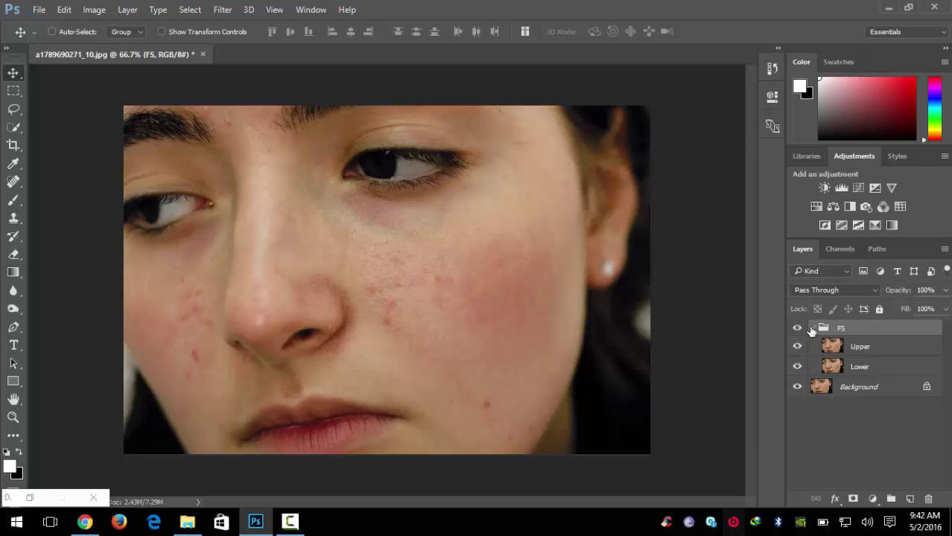
{"action": "left_click", "coordinate": [858, 369]}
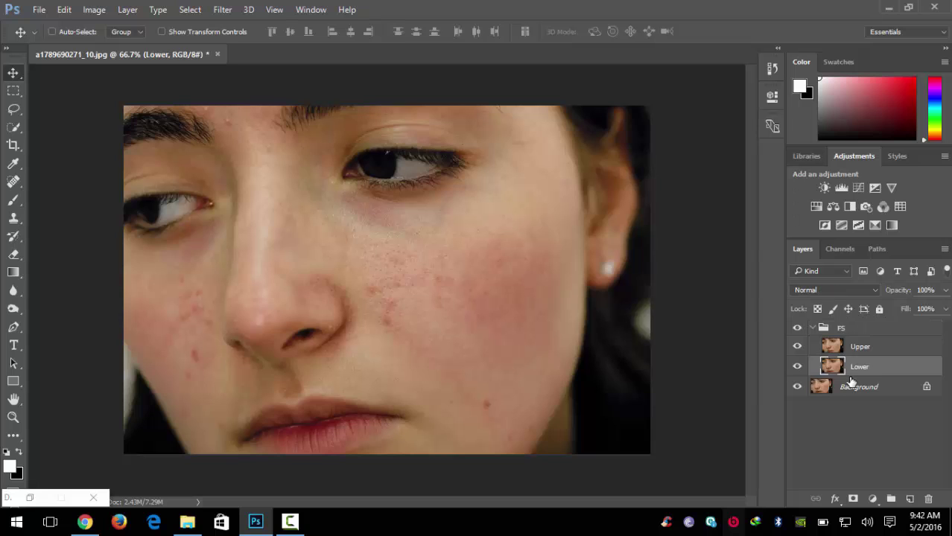
- Cancel a first Gaussian Blur attempt and hide the Upper layer
{"action": "left_click", "coordinate": [222, 9]}
{"action": "mouse_move", "coordinate": [229, 164]}
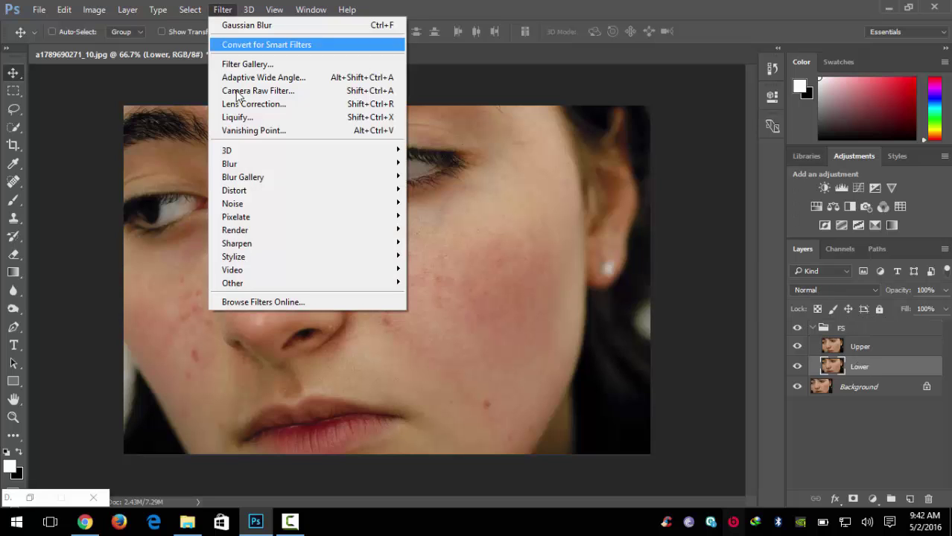
{"action": "left_click", "coordinate": [179, 216]}
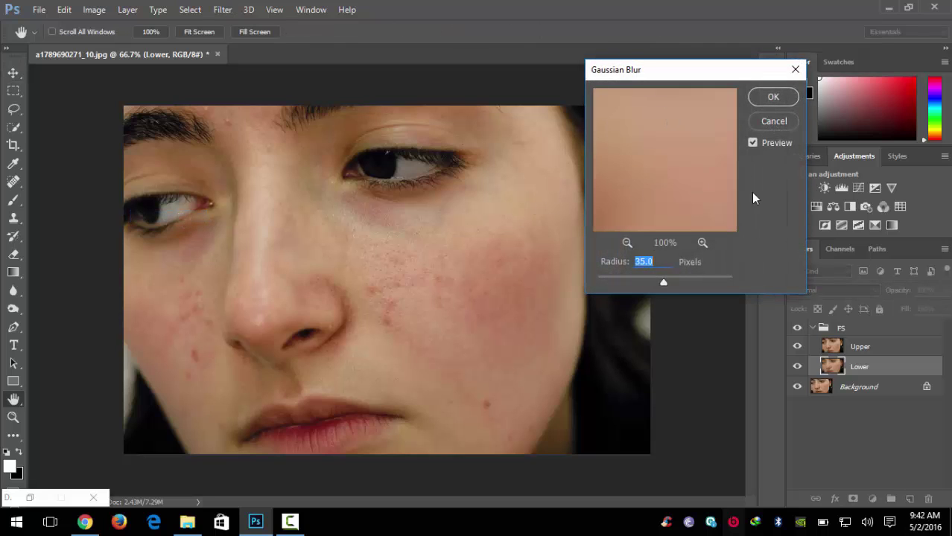
{"action": "left_click", "coordinate": [766, 121]}
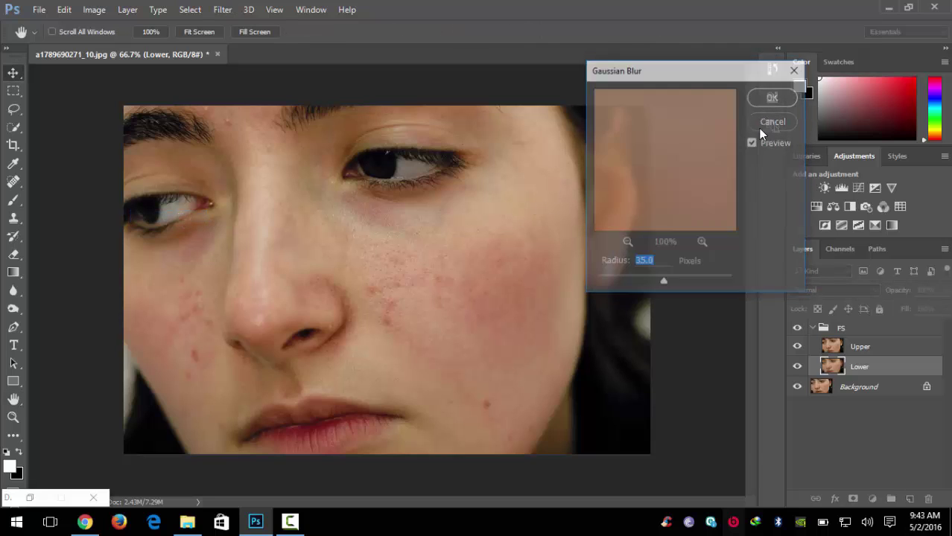
{"action": "left_click", "coordinate": [796, 347]}
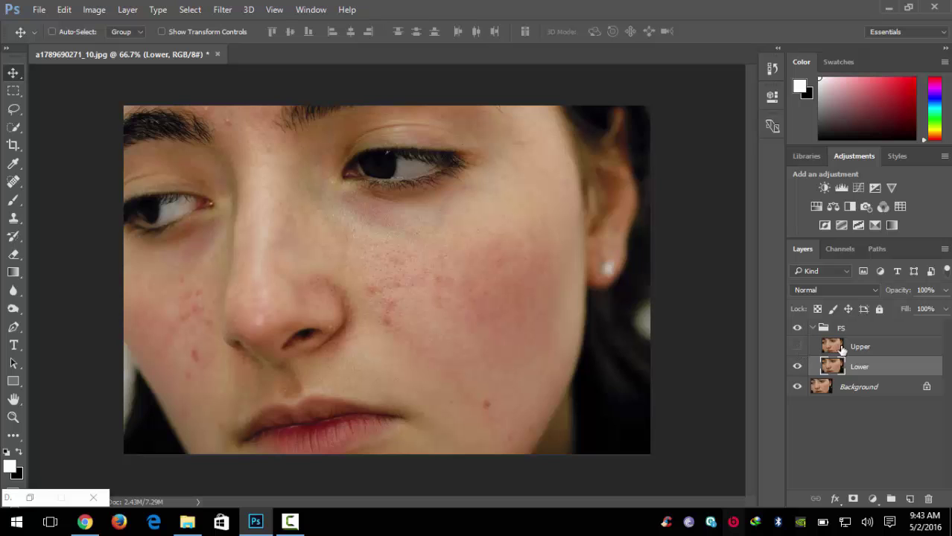
- Apply a Gaussian Blur of about 6.2 pixels to Lower, then show Upper again
{"action": "left_click", "coordinate": [221, 8]}
{"action": "mouse_move", "coordinate": [230, 163]}
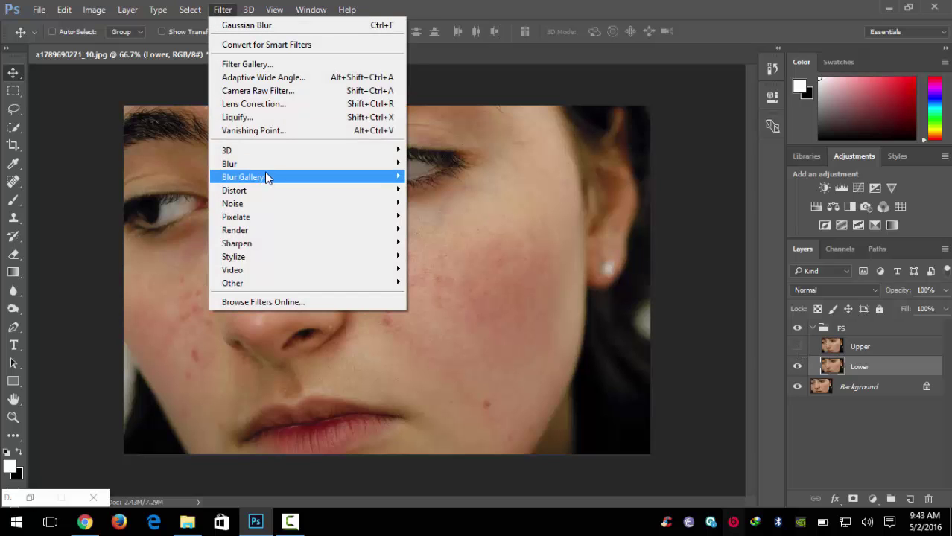
{"action": "left_click", "coordinate": [159, 216]}
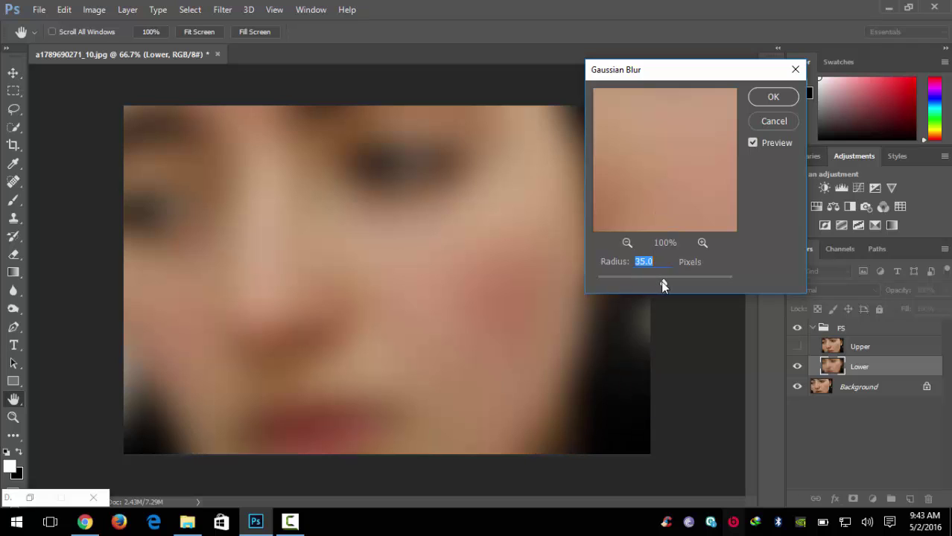
{"action": "left_click_drag", "start_coordinate": [639, 283], "coordinate": [638, 283]}
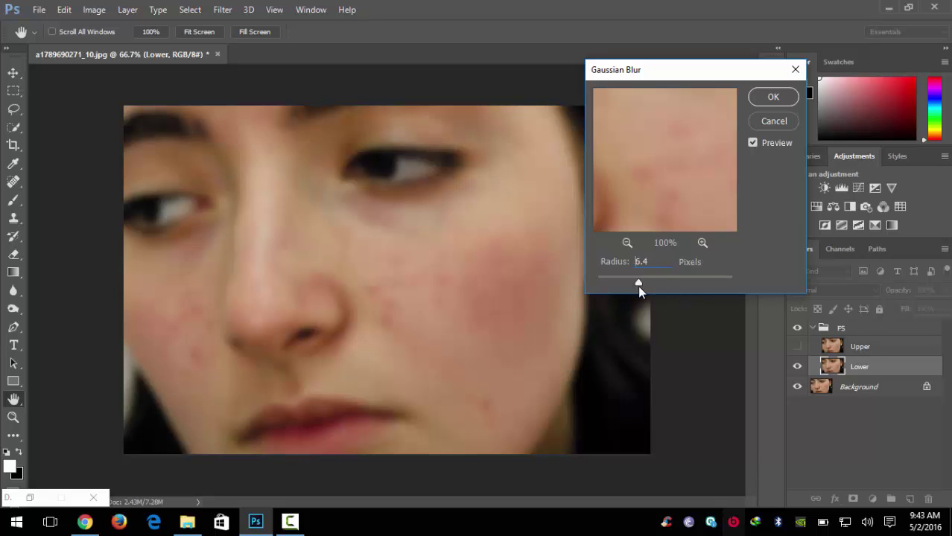
{"action": "left_click_drag", "start_coordinate": [638, 285], "coordinate": [637, 285]}
{"action": "scroll", "coordinate": [658, 264], "scroll_direction": "up", "scroll_amount": 1}
{"action": "scroll", "coordinate": [658, 265], "scroll_direction": "up", "scroll_amount": 1}
{"action": "left_click", "coordinate": [760, 100]}
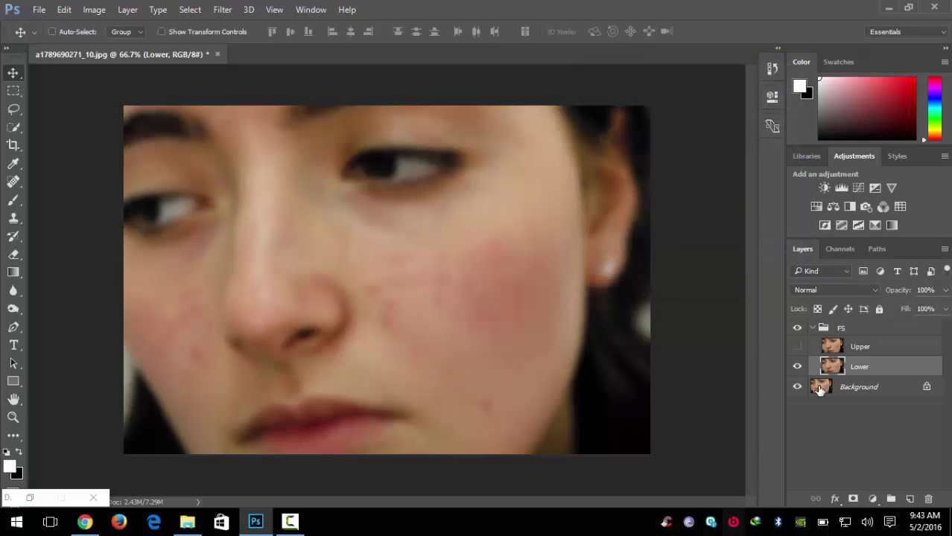
{"action": "left_click", "coordinate": [796, 349]}
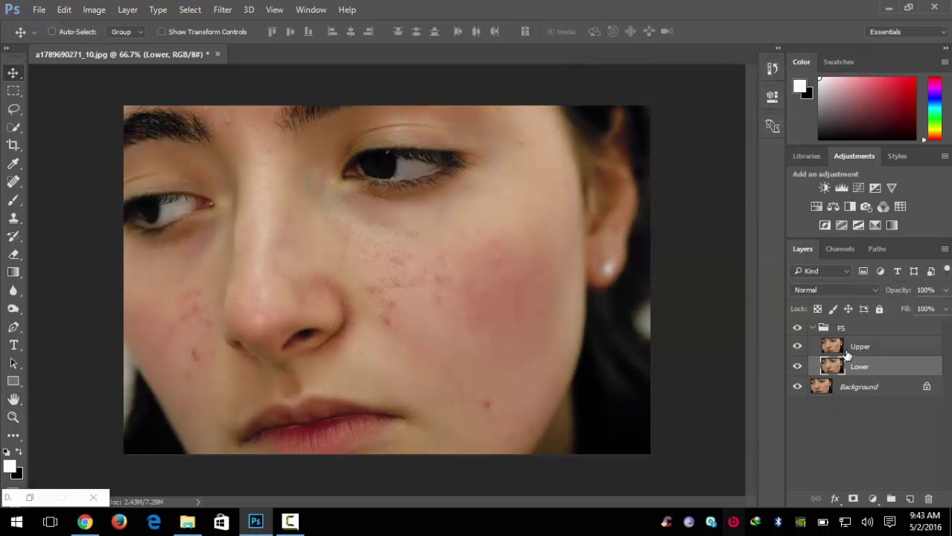
- Open Apply Image on the Upper layer with Lower as the source layer
{"action": "left_click", "coordinate": [842, 350]}
{"action": "left_click", "coordinate": [94, 10]}
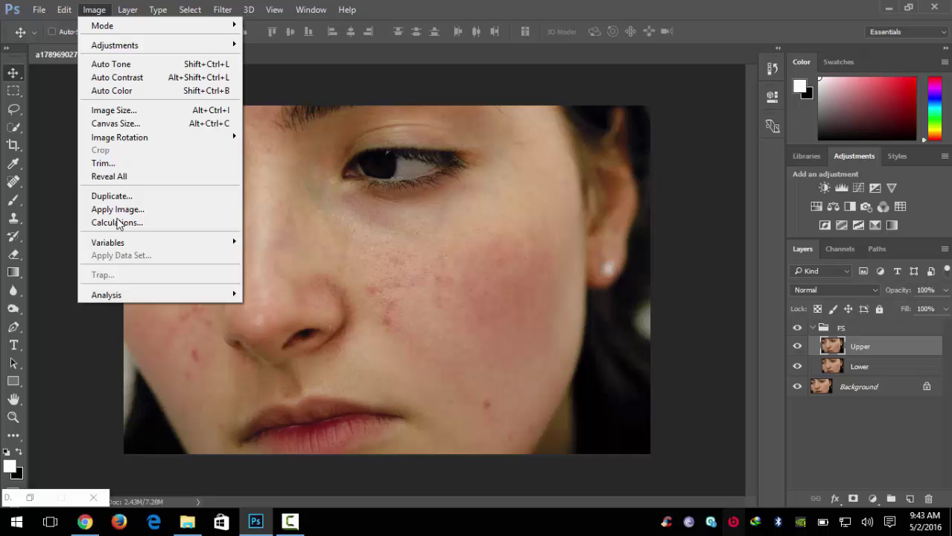
{"action": "left_click", "coordinate": [119, 211]}
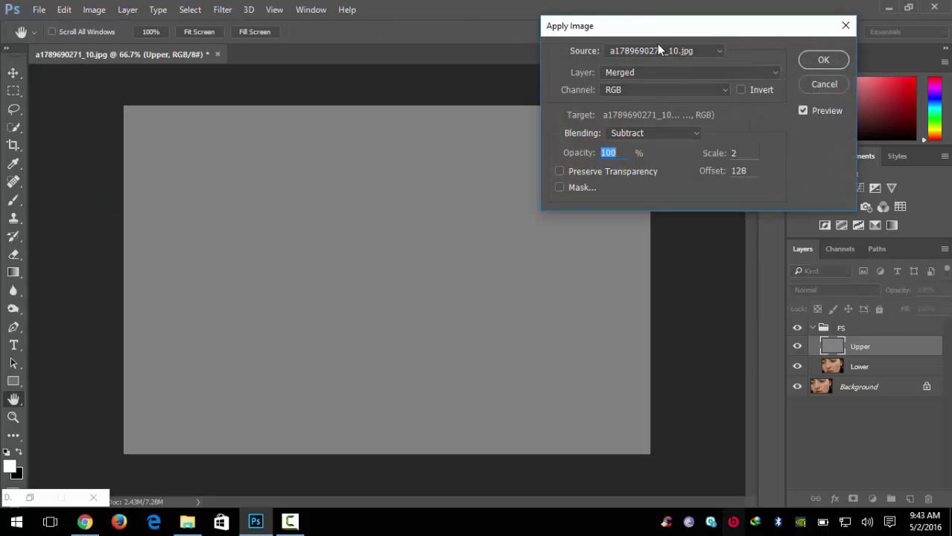
{"action": "left_click_drag", "start_coordinate": [647, 32], "coordinate": [624, 39]}
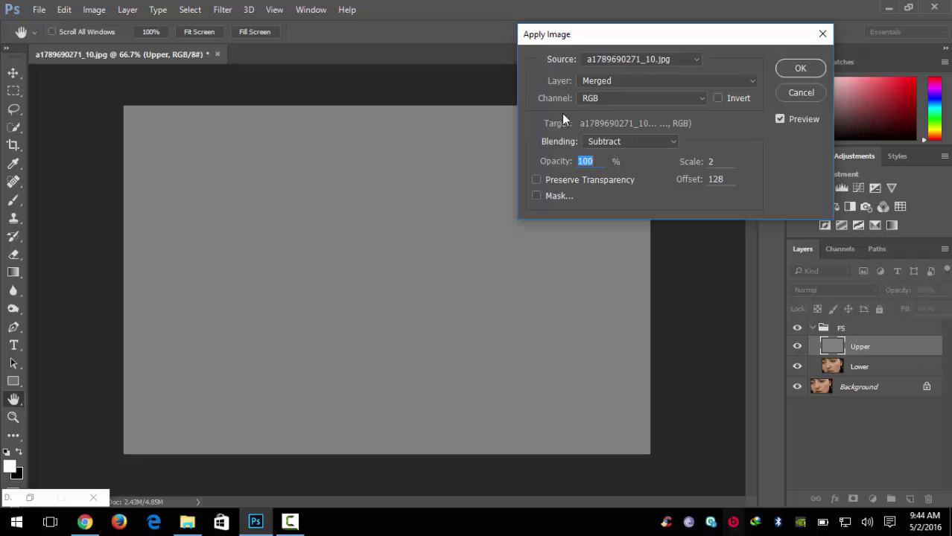
{"action": "left_click", "coordinate": [627, 82]}
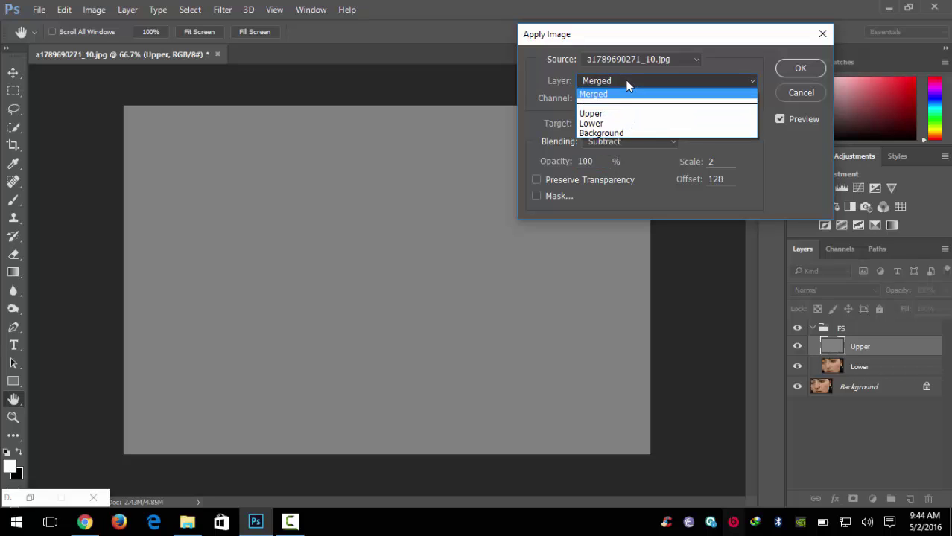
{"action": "left_click", "coordinate": [622, 125]}
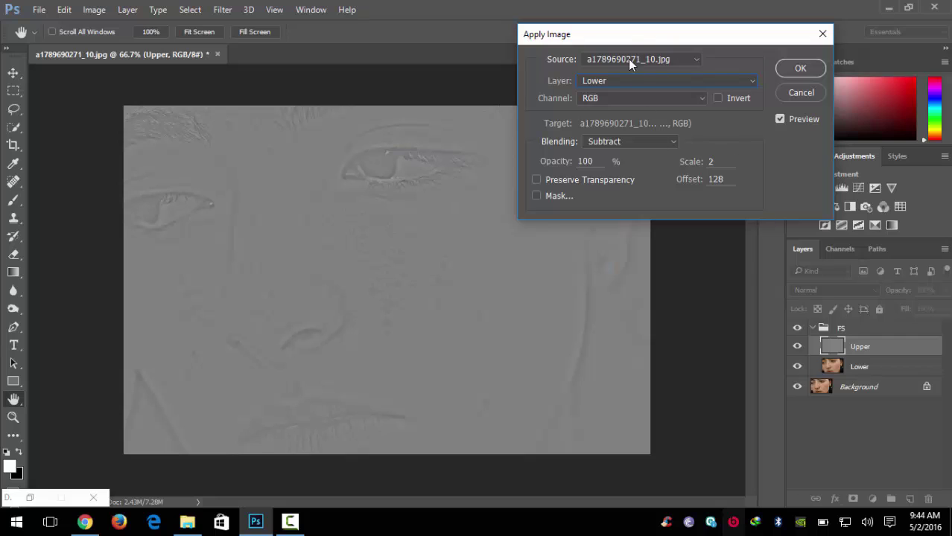
- Keep Subtract blending at Scale 2, Offset 128, with Preserve Transparency on
{"action": "left_click_drag", "start_coordinate": [629, 34], "coordinate": [657, 34]}
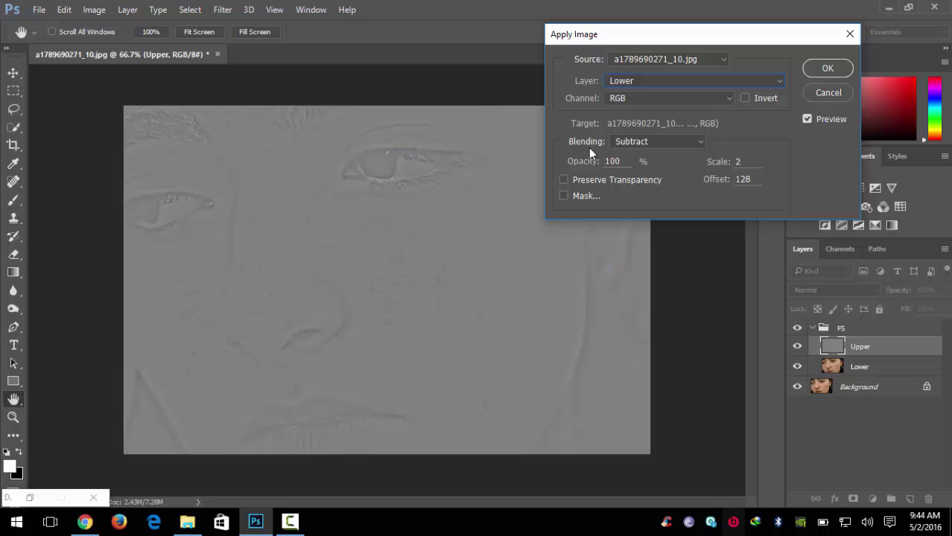
{"action": "left_click", "coordinate": [642, 143]}
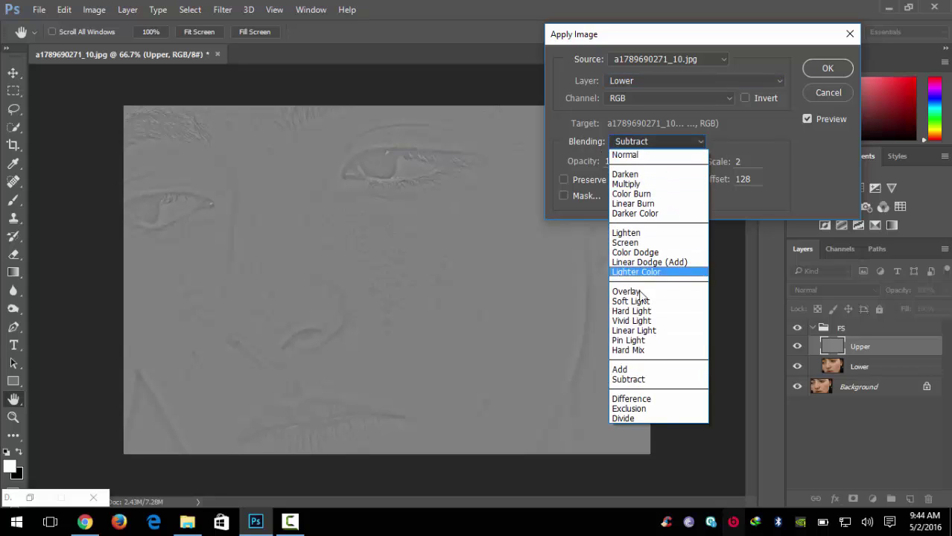
{"action": "left_click", "coordinate": [638, 381]}
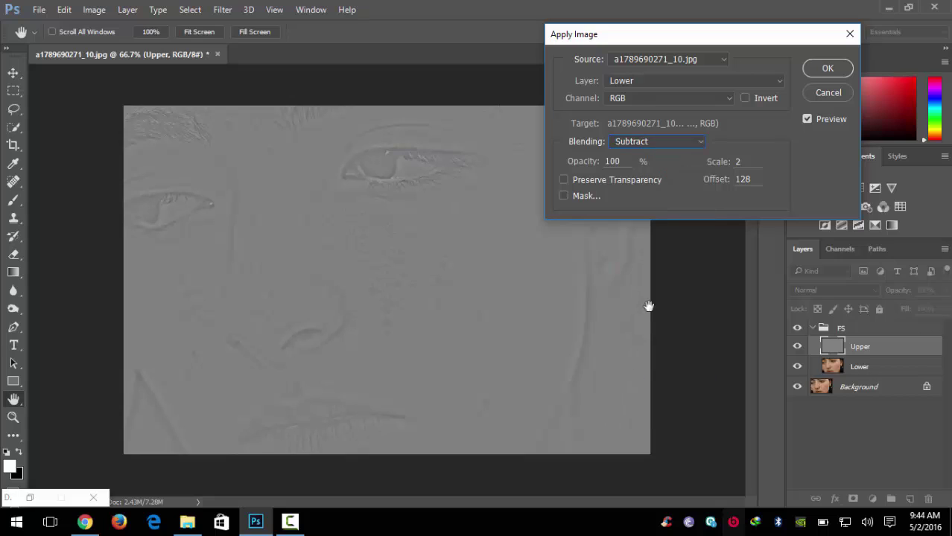
{"action": "left_click", "coordinate": [670, 180]}
{"action": "left_click_drag", "start_coordinate": [700, 52], "coordinate": [668, 50]}
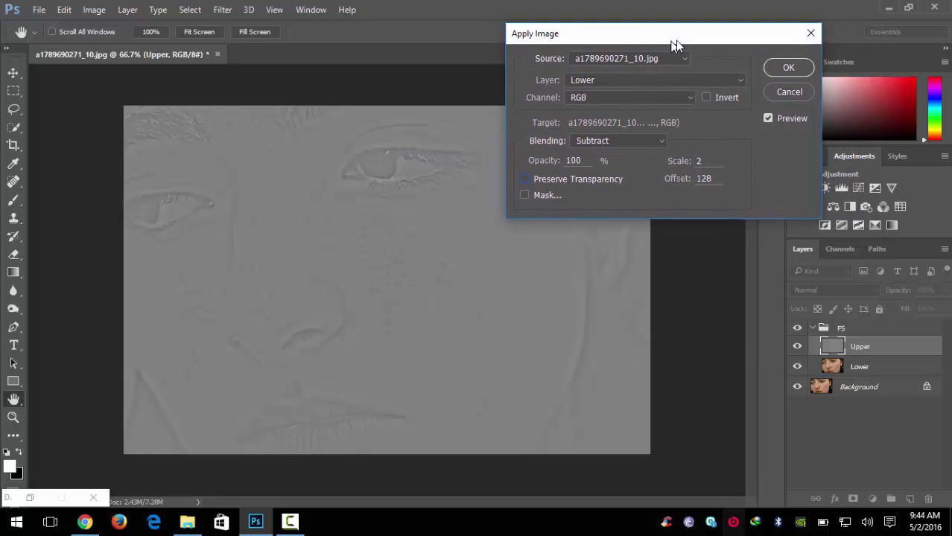
- Apply the subtracted detail to Upper and set Upper's blend mode to Linear Light
{"action": "left_click", "coordinate": [792, 66]}
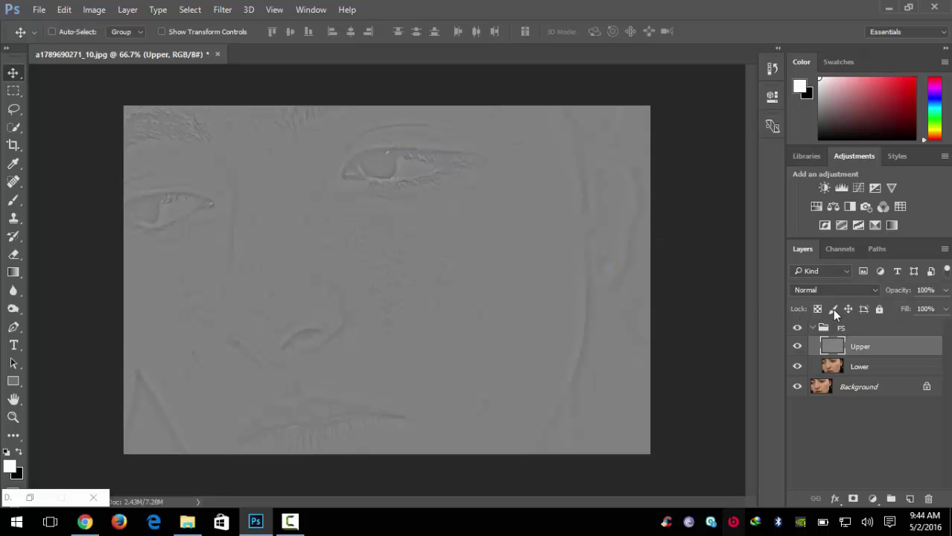
{"action": "left_click", "coordinate": [809, 293]}
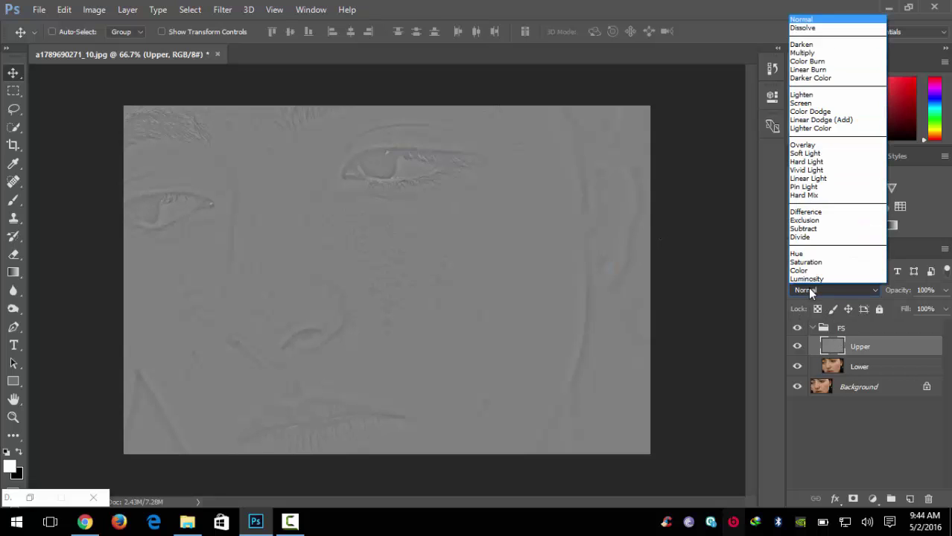
{"action": "left_click", "coordinate": [821, 179]}
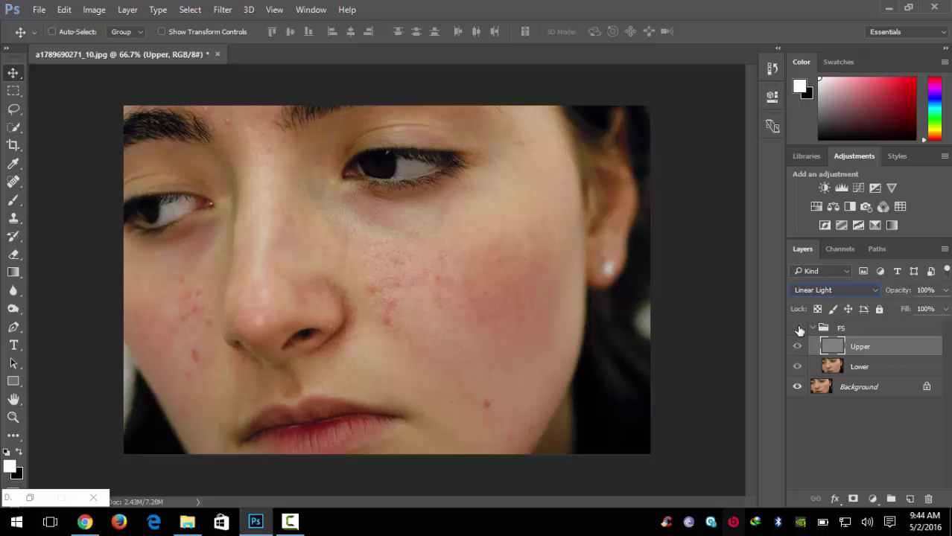
- On Lower, lasso the blotchy cheek right of the nose with a 30 px feather
{"action": "left_click", "coordinate": [860, 369]}
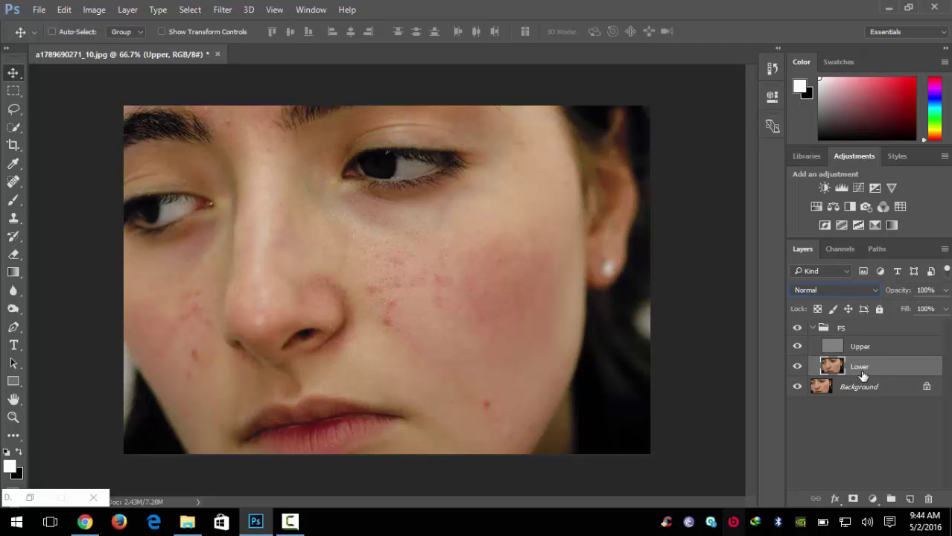
{"action": "left_click", "coordinate": [13, 110]}
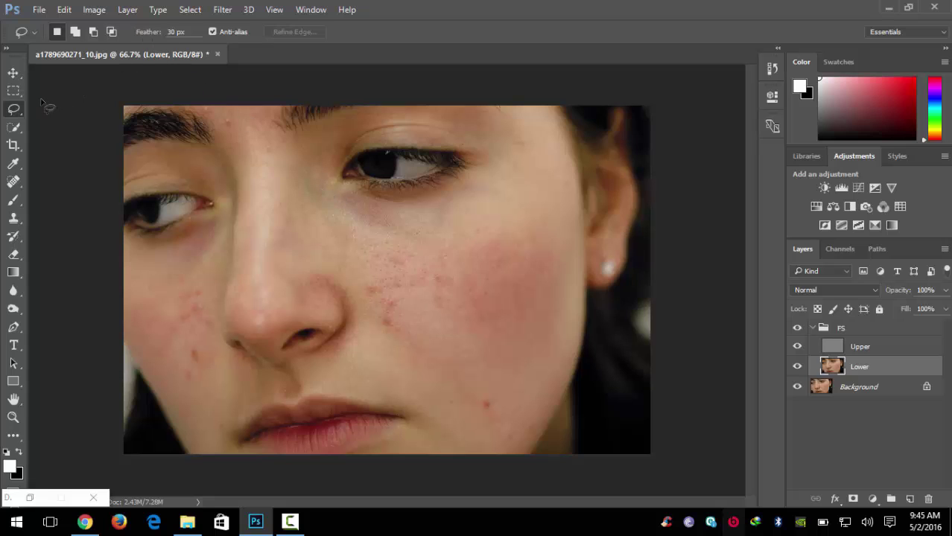
{"action": "right_click", "coordinate": [15, 111]}
{"action": "left_click", "coordinate": [45, 113]}
{"action": "scroll", "coordinate": [457, 296], "scroll_direction": "up", "scroll_amount": 3}
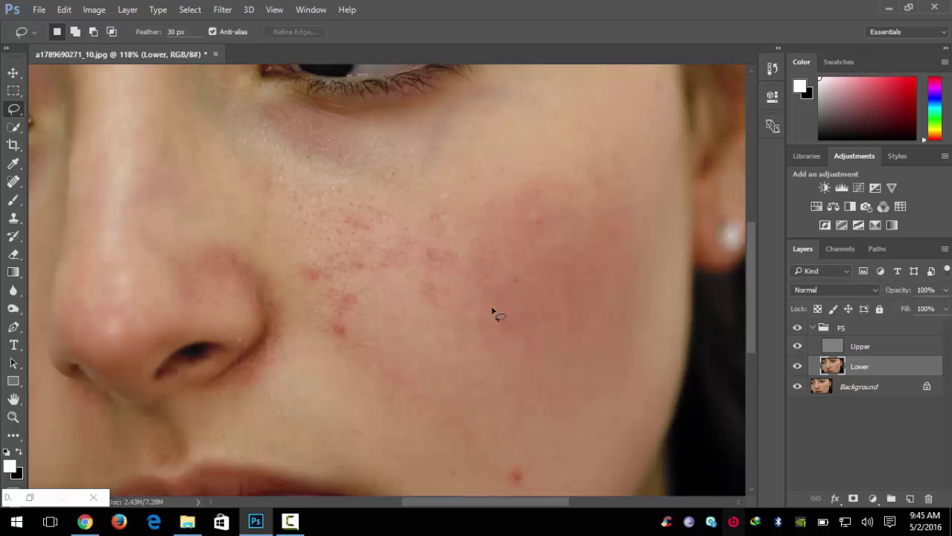
{"action": "mouse_move", "coordinate": [612, 113]}
{"action": "left_mouse_down"}
{"action": "mouse_move", "coordinate": [506, 181]}
{"action": "mouse_move", "coordinate": [312, 164]}
{"action": "mouse_move", "coordinate": [266, 197]}
{"action": "mouse_move", "coordinate": [302, 346]}
{"action": "mouse_move", "coordinate": [429, 402]}
{"action": "mouse_move", "coordinate": [457, 471]}
{"action": "mouse_move", "coordinate": [530, 487]}
{"action": "left_mouse_up"}
{"action": "mouse_move", "coordinate": [609, 365]}
{"action": "left_mouse_down"}
{"action": "mouse_move", "coordinate": [655, 289]}
{"action": "mouse_move", "coordinate": [642, 136]}
{"action": "mouse_move", "coordinate": [623, 91]}
{"action": "mouse_move", "coordinate": [613, 116]}
{"action": "left_mouse_up"}
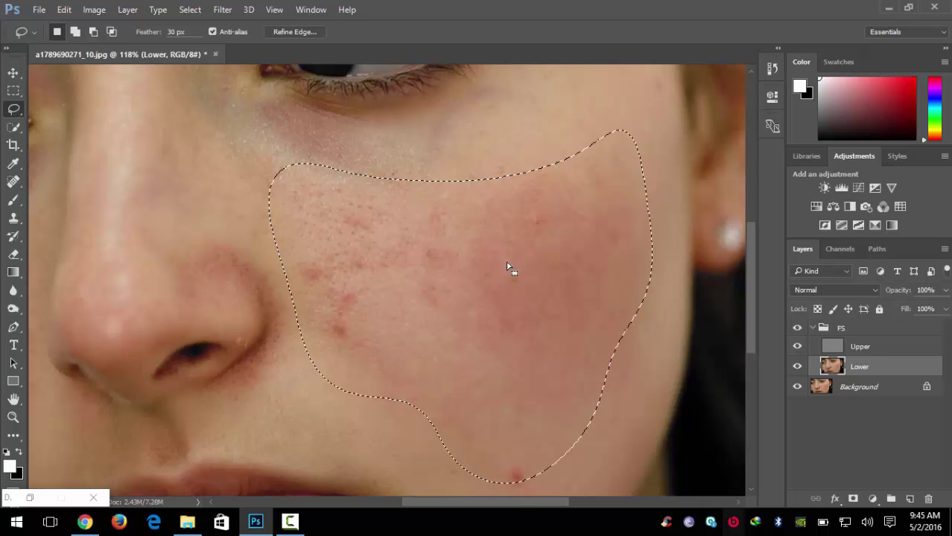
- Give the selected cheek area a 37.0-pixel Gaussian Blur
{"action": "left_click", "coordinate": [222, 10]}
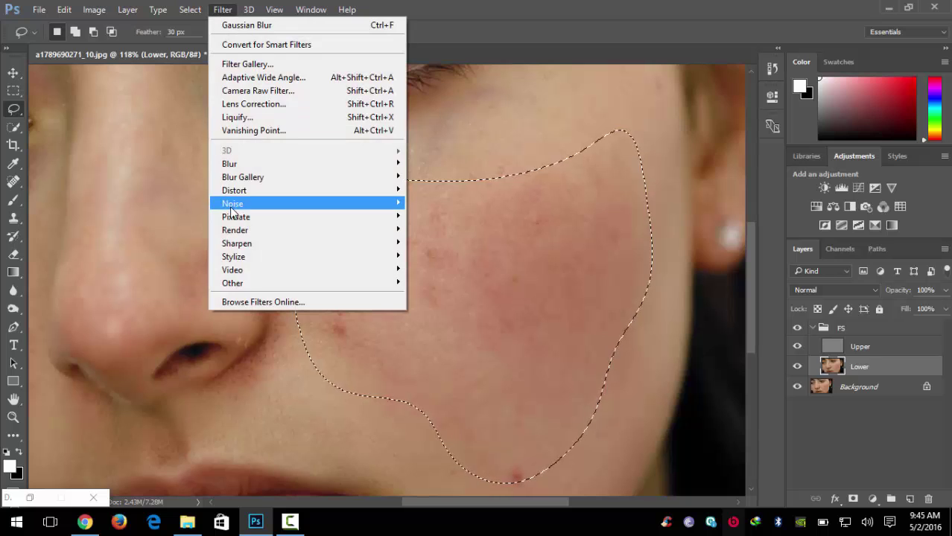
{"action": "mouse_move", "coordinate": [234, 190]}
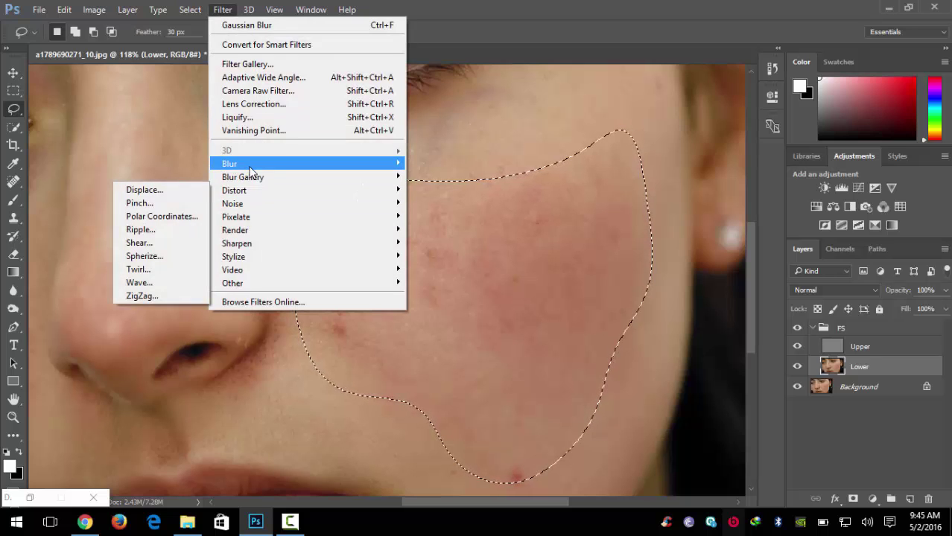
{"action": "mouse_move", "coordinate": [229, 164]}
{"action": "left_click", "coordinate": [186, 216]}
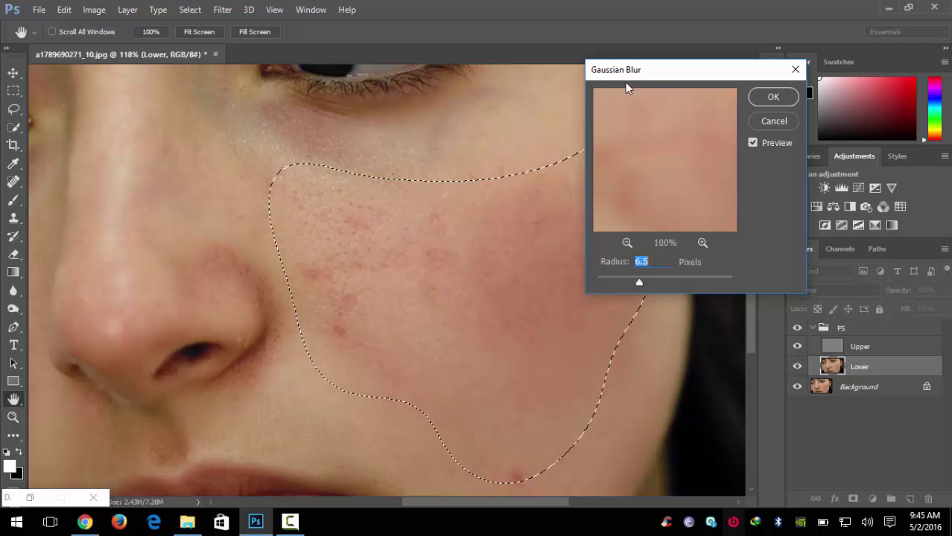
{"action": "left_click_drag", "start_coordinate": [633, 71], "coordinate": [662, 68]}
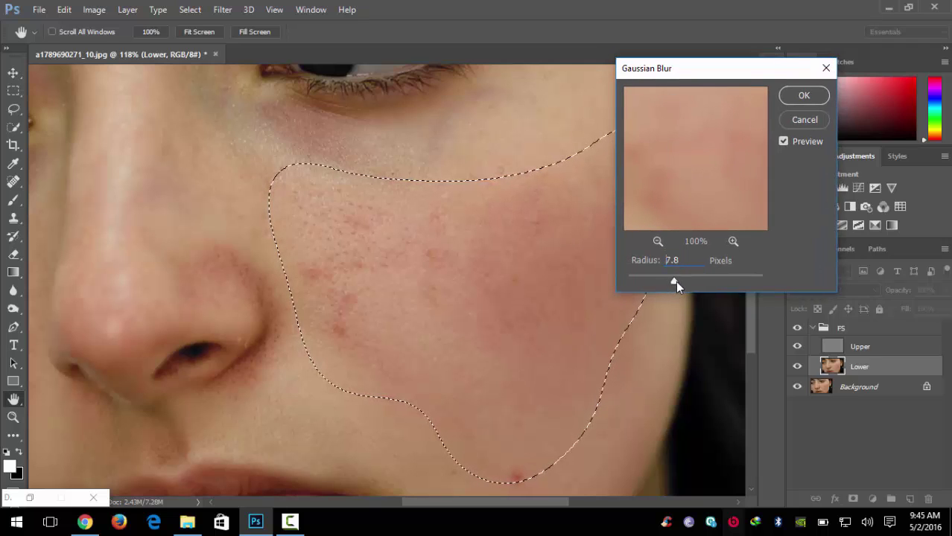
{"action": "left_click_drag", "start_coordinate": [685, 281], "coordinate": [691, 282]}
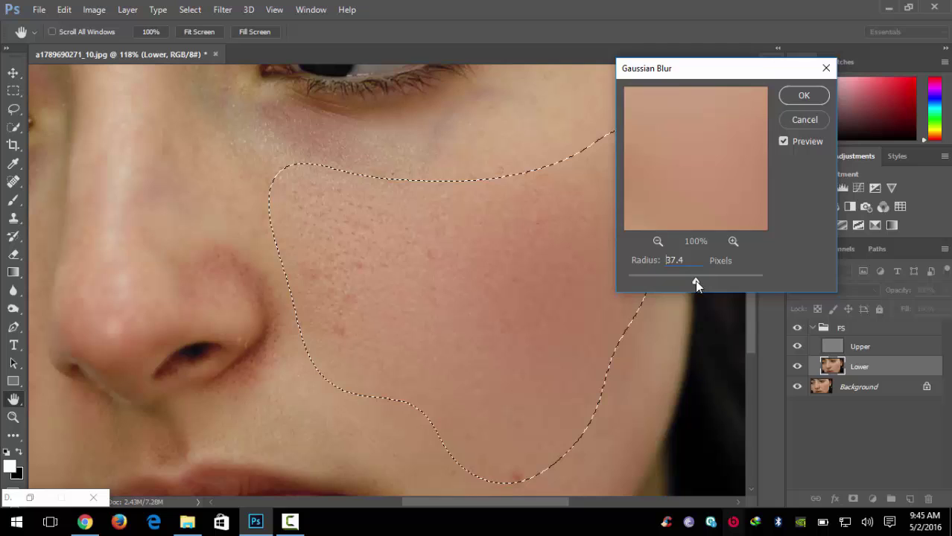
{"action": "left_click_drag", "start_coordinate": [695, 282], "coordinate": [725, 281]}
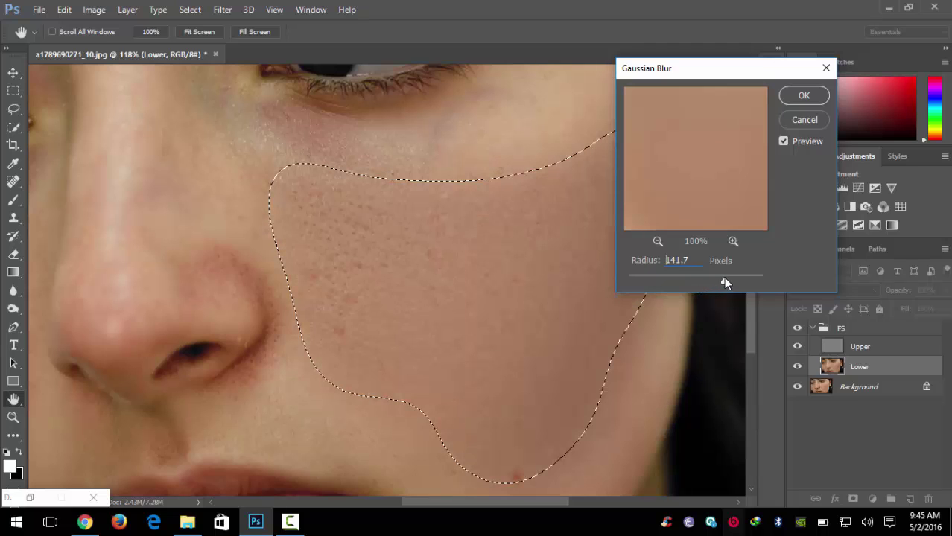
{"action": "left_click_drag", "start_coordinate": [723, 278], "coordinate": [710, 278]}
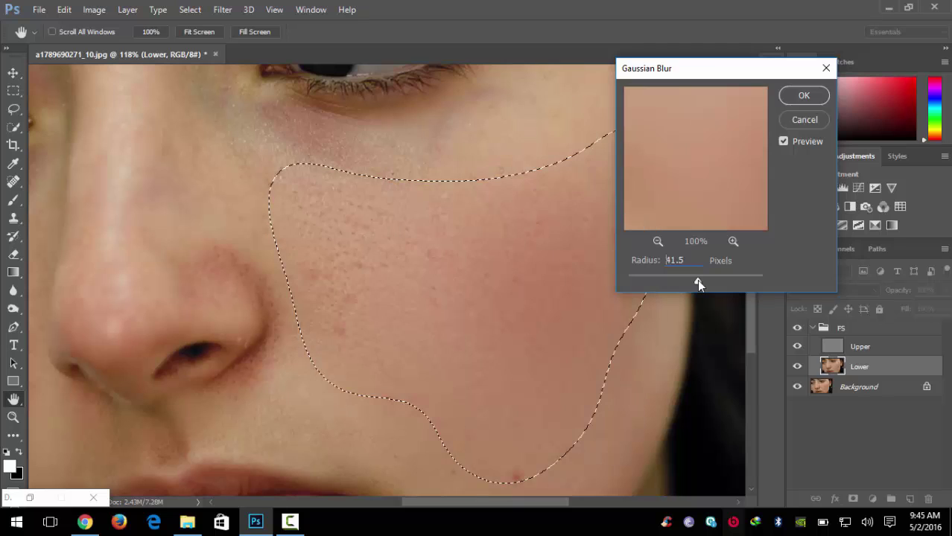
{"action": "left_click_drag", "start_coordinate": [696, 279], "coordinate": [695, 281]}
{"action": "key", "text": "Up"}
{"action": "key", "text": "Up"}
{"action": "key", "text": "Up"}
{"action": "key", "text": "Up"}
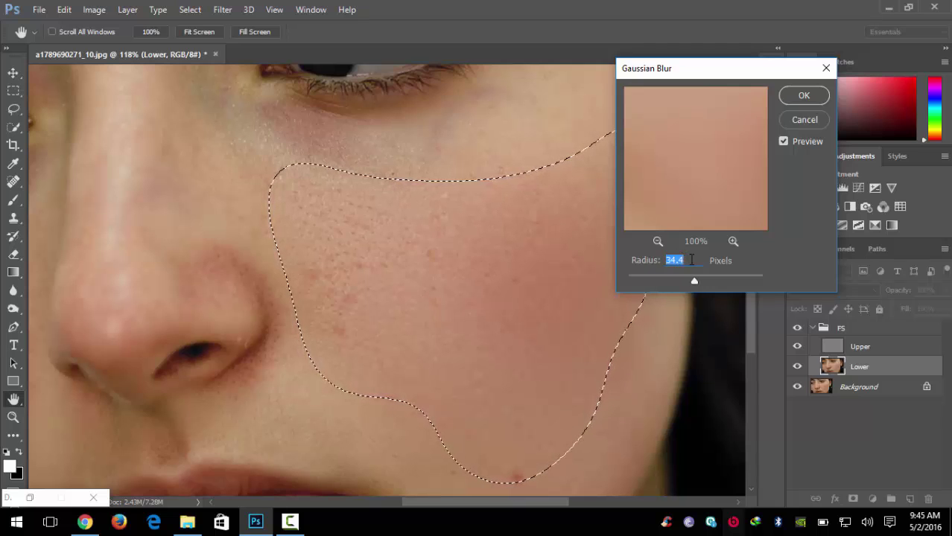
{"action": "key", "text": "Up"}
{"action": "key", "text": "Up"}
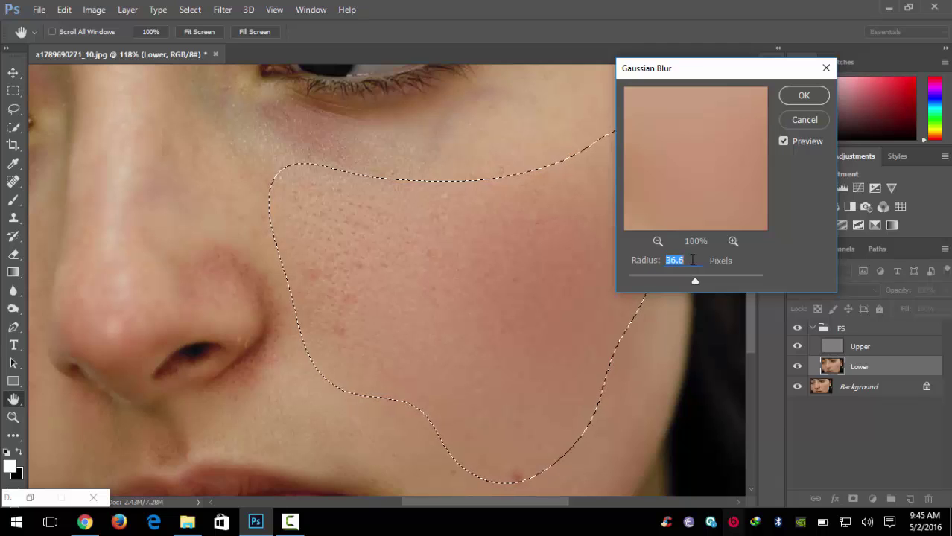
{"action": "key", "text": "Up"}
{"action": "key", "text": "Up"}
{"action": "key", "text": "Up"}
{"action": "key", "text": "Up"}
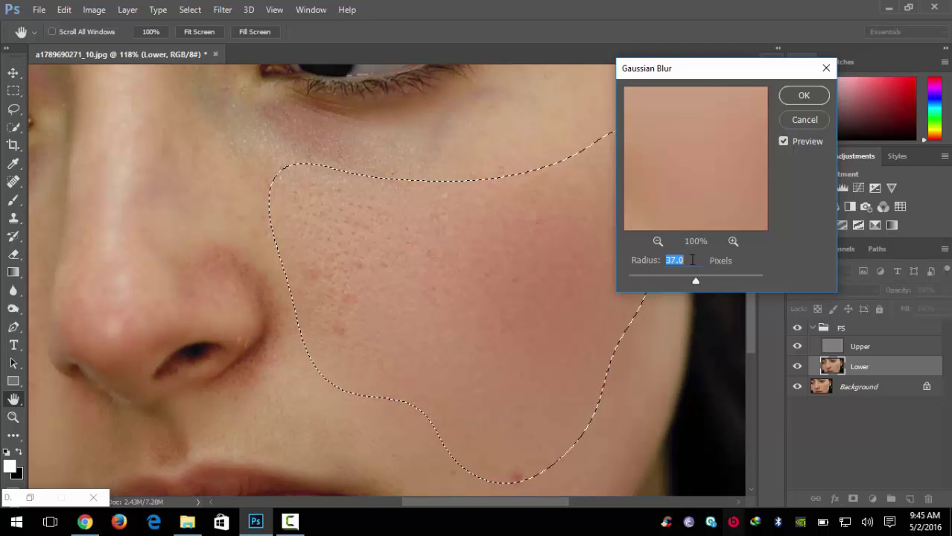
{"action": "left_click", "coordinate": [804, 95]}
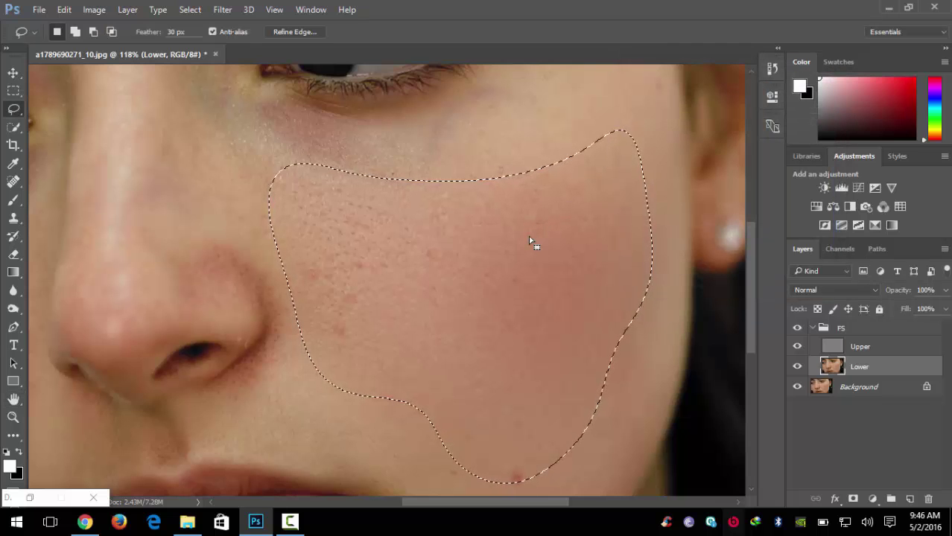
- Deselect, zoom out and toggle the FS group to compare the smoothing with the original
{"action": "key", "text": "ctrl+d"}
{"action": "scroll", "coordinate": [530, 242], "scroll_direction": "down", "scroll_amount": 1}
{"action": "scroll", "coordinate": [530, 242], "scroll_direction": "down", "scroll_amount": 1}
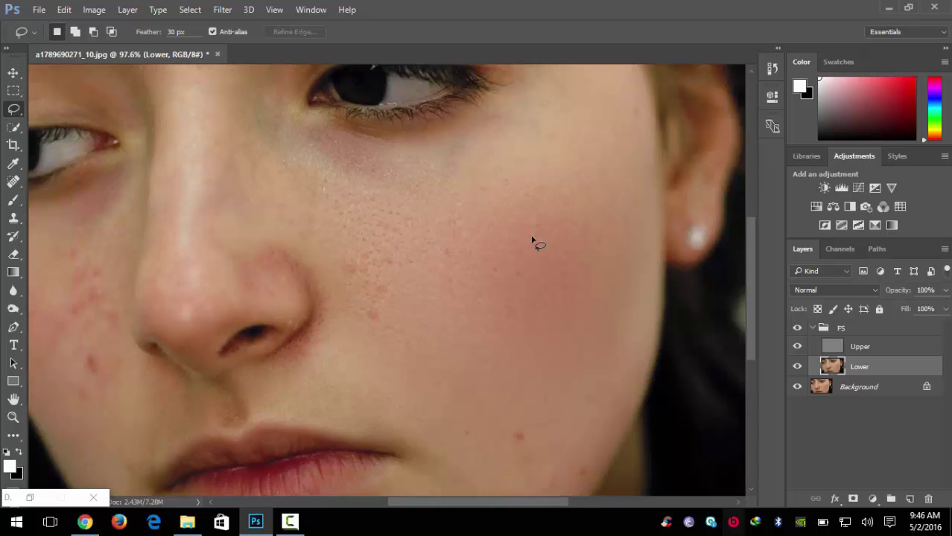
{"action": "scroll", "coordinate": [532, 241], "scroll_direction": "down", "scroll_amount": 1}
{"action": "scroll", "coordinate": [456, 255], "scroll_direction": "down", "scroll_amount": 1}
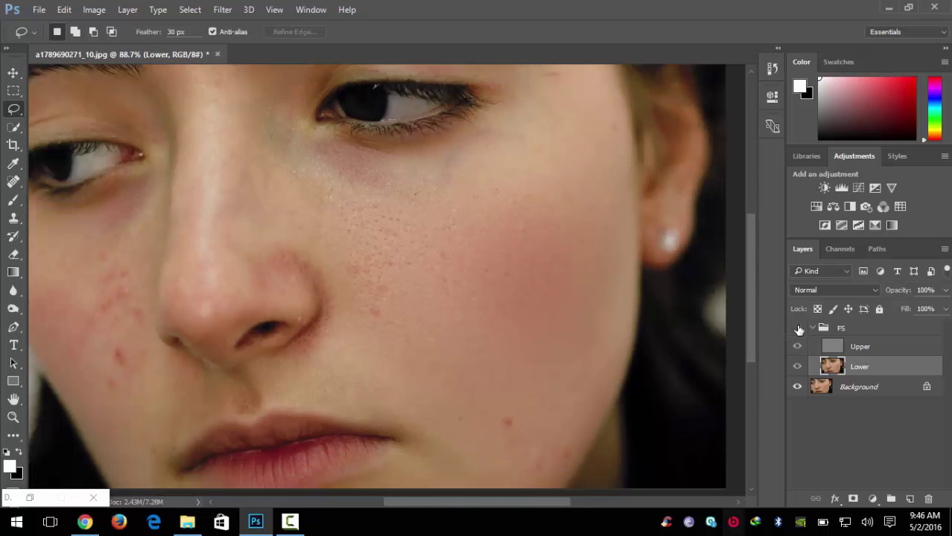
{"action": "left_click", "coordinate": [798, 329]}
{"action": "left_click", "coordinate": [798, 329]}
- Outline another patch of the right cheek for a repeat blur
{"action": "mouse_move", "coordinate": [546, 177]}
{"action": "left_mouse_down"}
{"action": "mouse_move", "coordinate": [342, 304]}
{"action": "mouse_move", "coordinate": [454, 412]}
{"action": "mouse_move", "coordinate": [567, 368]}
{"action": "mouse_move", "coordinate": [616, 225]}
{"action": "mouse_move", "coordinate": [568, 141]}
{"action": "mouse_move", "coordinate": [543, 166]}
{"action": "mouse_move", "coordinate": [546, 180]}
{"action": "left_mouse_up"}
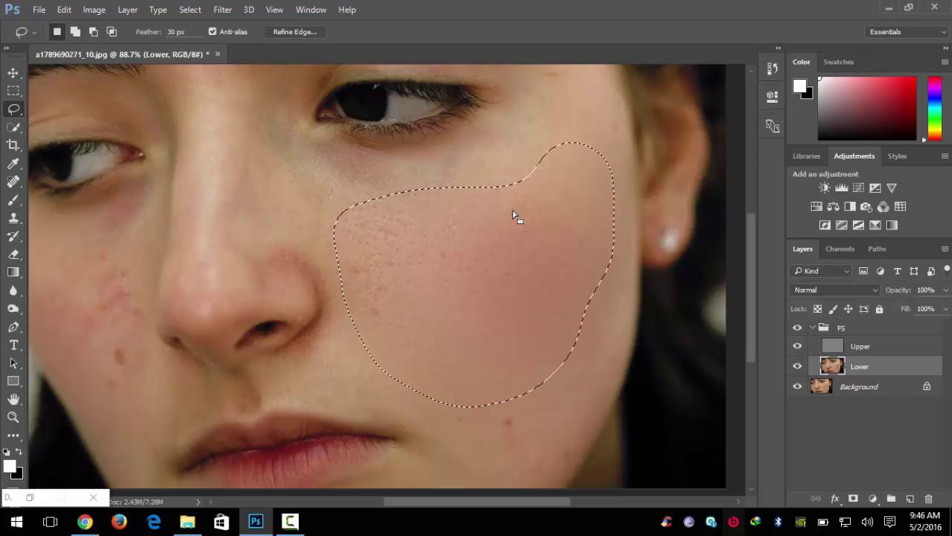
{"action": "left_click", "coordinate": [223, 9]}
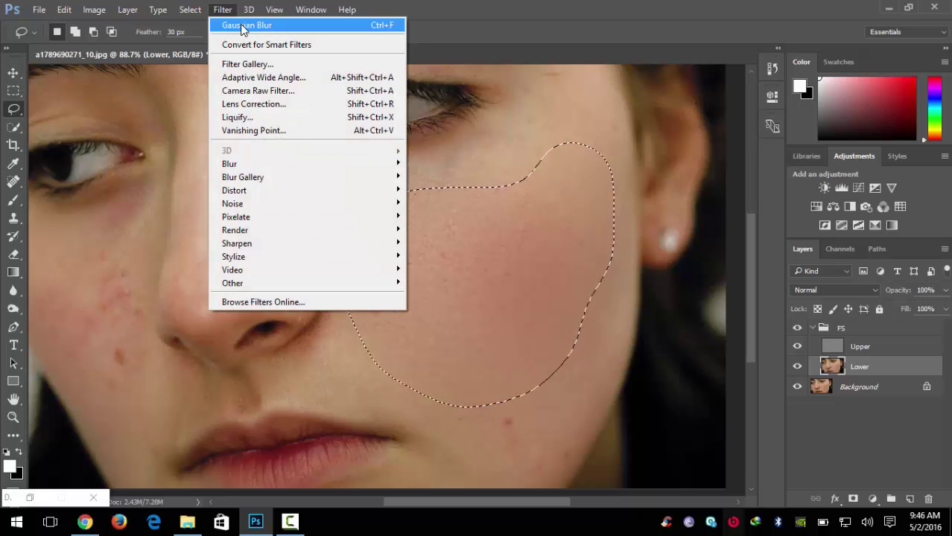
{"action": "left_click", "coordinate": [438, 16]}
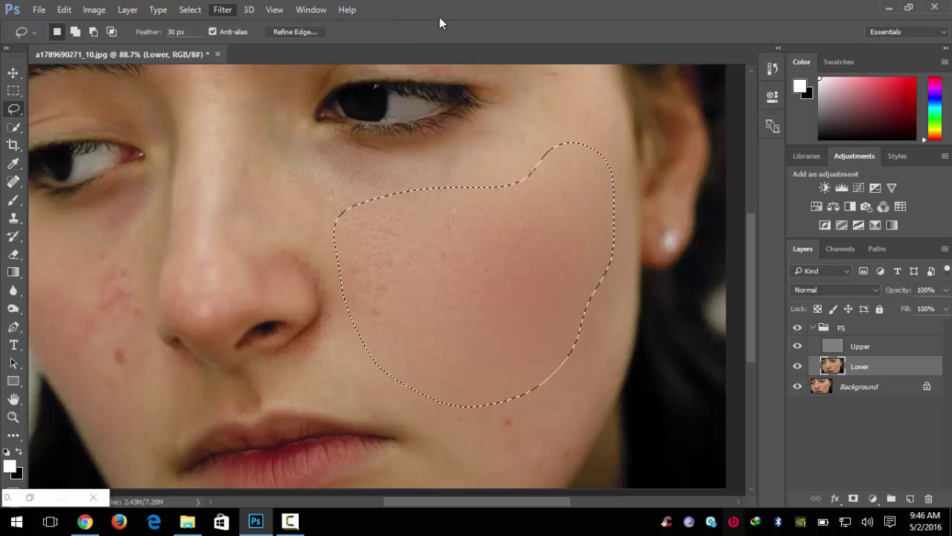
- Deselect and lasso from beside the nose along the nostril up to the inner eye corner
{"action": "key", "text": "ctrl+d"}
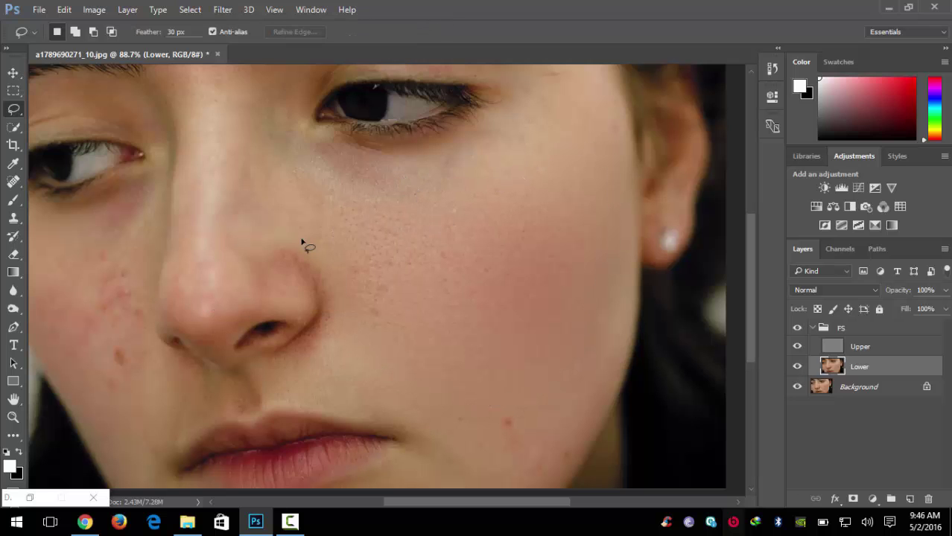
{"action": "scroll", "coordinate": [290, 246], "scroll_direction": "up", "scroll_amount": 1}
{"action": "mouse_move", "coordinate": [180, 109]}
{"action": "left_mouse_down"}
{"action": "mouse_move", "coordinate": [158, 272]}
{"action": "mouse_move", "coordinate": [138, 309]}
{"action": "left_mouse_up"}
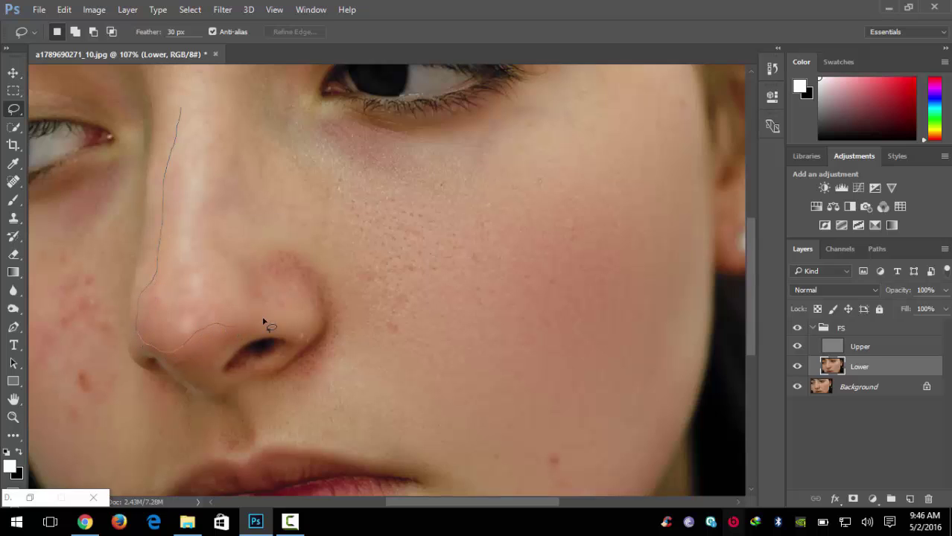
{"action": "left_click_drag", "start_coordinate": [263, 322], "coordinate": [296, 305]}
{"action": "mouse_move", "coordinate": [369, 282]}
{"action": "left_mouse_down"}
{"action": "mouse_move", "coordinate": [371, 177]}
{"action": "mouse_move", "coordinate": [266, 75]}
{"action": "mouse_move", "coordinate": [181, 112]}
{"action": "left_mouse_up"}
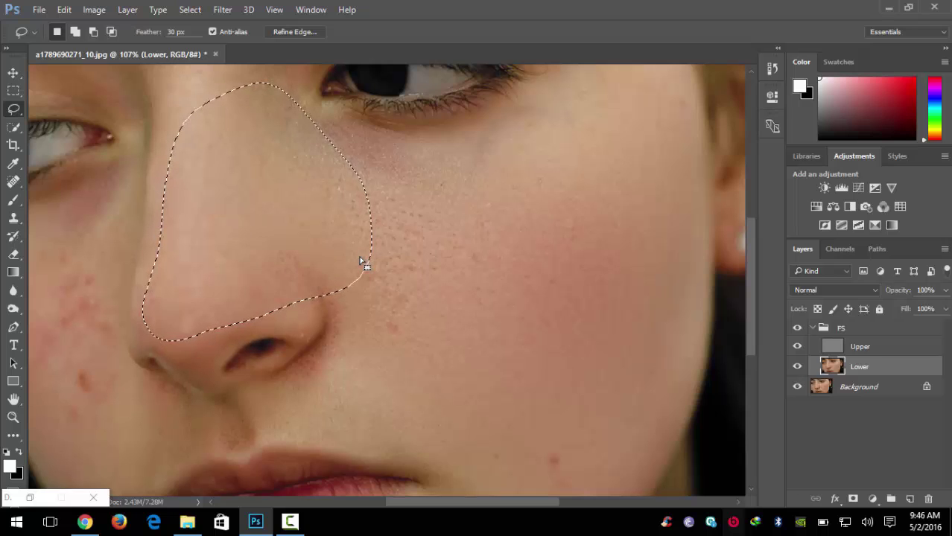
- Redraw the outline beside the nose under the nostril, then deselect everything
{"action": "key", "text": "ctrl+d"}
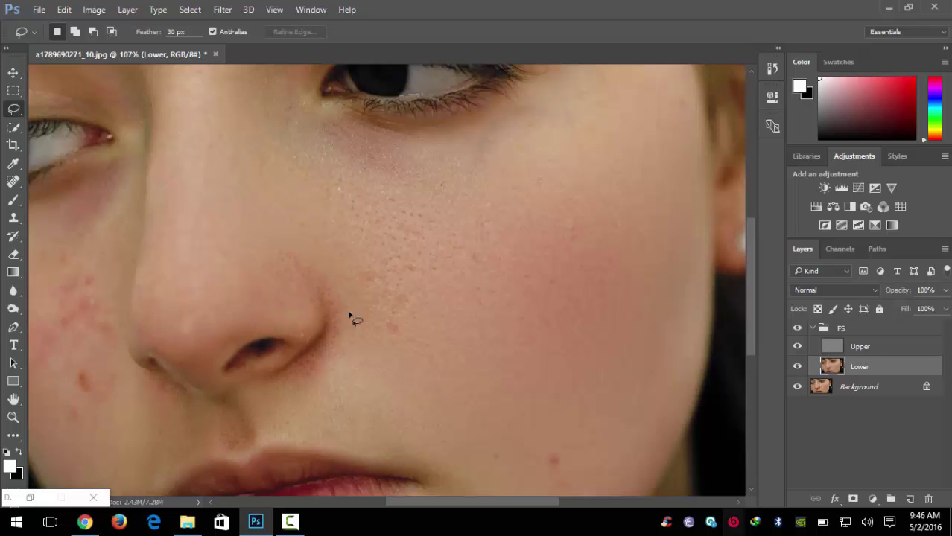
{"action": "scroll", "coordinate": [344, 320], "scroll_direction": "up", "scroll_amount": 1}
{"action": "scroll", "coordinate": [344, 320], "scroll_direction": "up", "scroll_amount": 1}
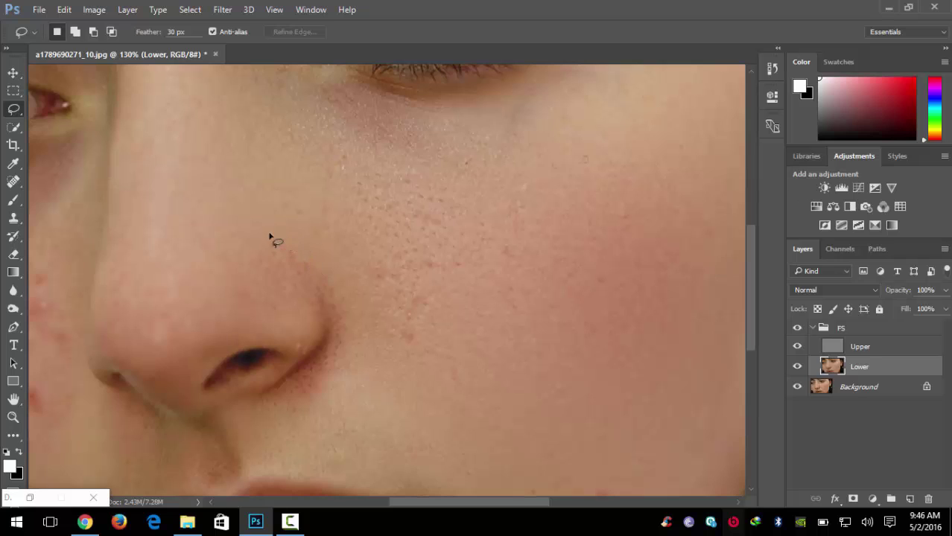
{"action": "mouse_move", "coordinate": [262, 232]}
{"action": "left_mouse_down"}
{"action": "mouse_move", "coordinate": [241, 317]}
{"action": "mouse_move", "coordinate": [316, 295]}
{"action": "left_mouse_up"}
{"action": "mouse_move", "coordinate": [290, 388]}
{"action": "left_mouse_down"}
{"action": "mouse_move", "coordinate": [297, 414]}
{"action": "mouse_move", "coordinate": [364, 399]}
{"action": "mouse_move", "coordinate": [368, 308]}
{"action": "mouse_move", "coordinate": [342, 191]}
{"action": "mouse_move", "coordinate": [404, 138]}
{"action": "mouse_move", "coordinate": [435, 174]}
{"action": "mouse_move", "coordinate": [421, 117]}
{"action": "mouse_move", "coordinate": [381, 97]}
{"action": "mouse_move", "coordinate": [244, 227]}
{"action": "mouse_move", "coordinate": [227, 260]}
{"action": "mouse_move", "coordinate": [230, 314]}
{"action": "left_mouse_up"}
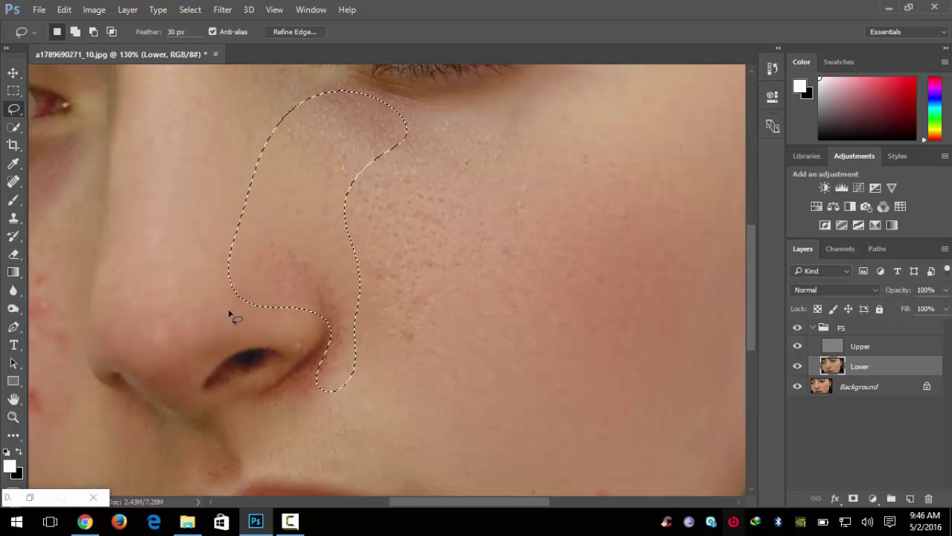
{"action": "scroll", "coordinate": [343, 369], "scroll_direction": "up", "scroll_amount": 3}
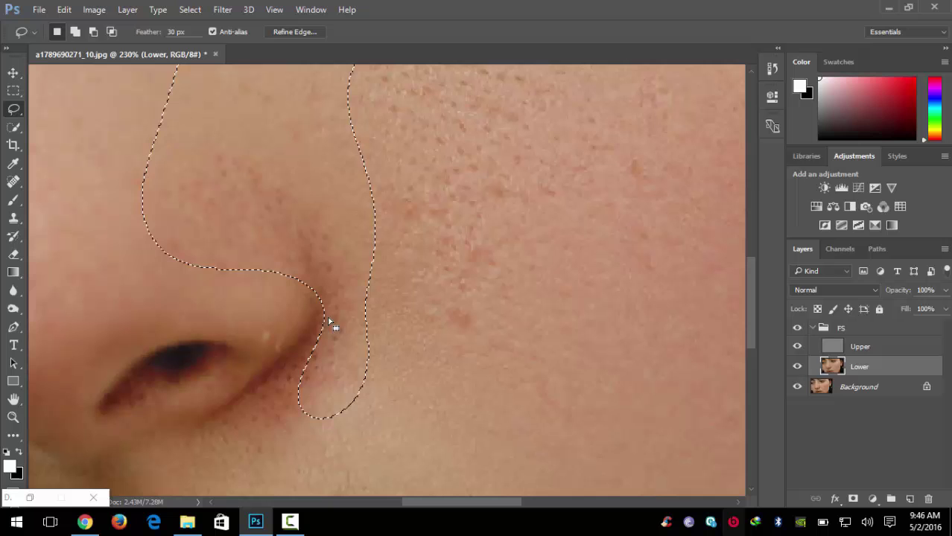
{"action": "scroll", "coordinate": [363, 303], "scroll_direction": "down", "scroll_amount": 3}
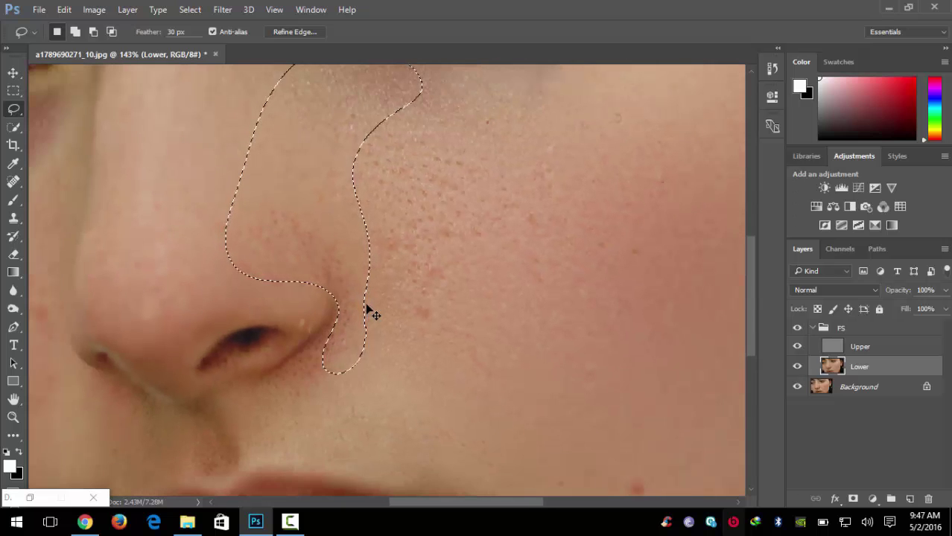
{"action": "key", "text": "ctrl+d"}
{"action": "scroll", "coordinate": [369, 308], "scroll_direction": "down", "scroll_amount": 1}
{"action": "scroll", "coordinate": [368, 308], "scroll_direction": "down", "scroll_amount": 1}
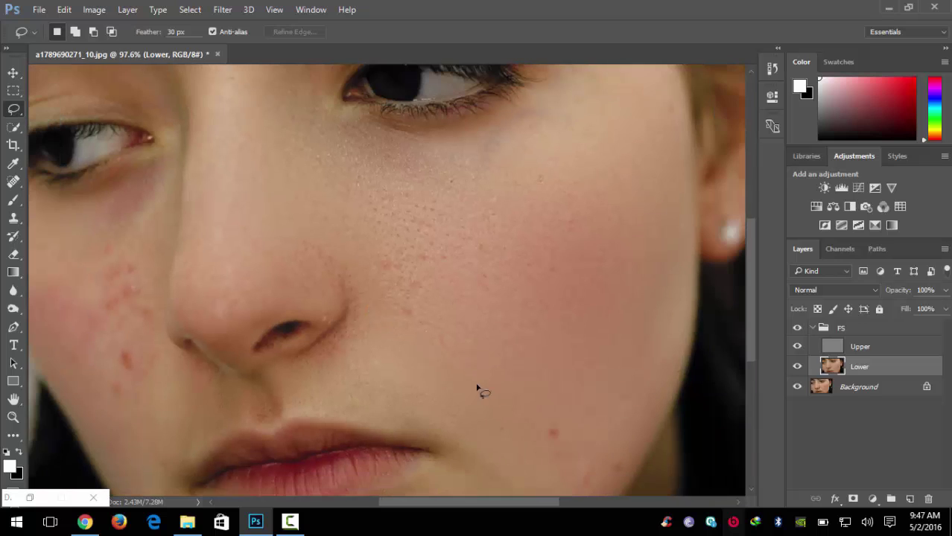
{"action": "scroll", "coordinate": [478, 388], "scroll_direction": "down", "scroll_amount": 1}
{"action": "scroll", "coordinate": [434, 378], "scroll_direction": "down", "scroll_amount": 1}
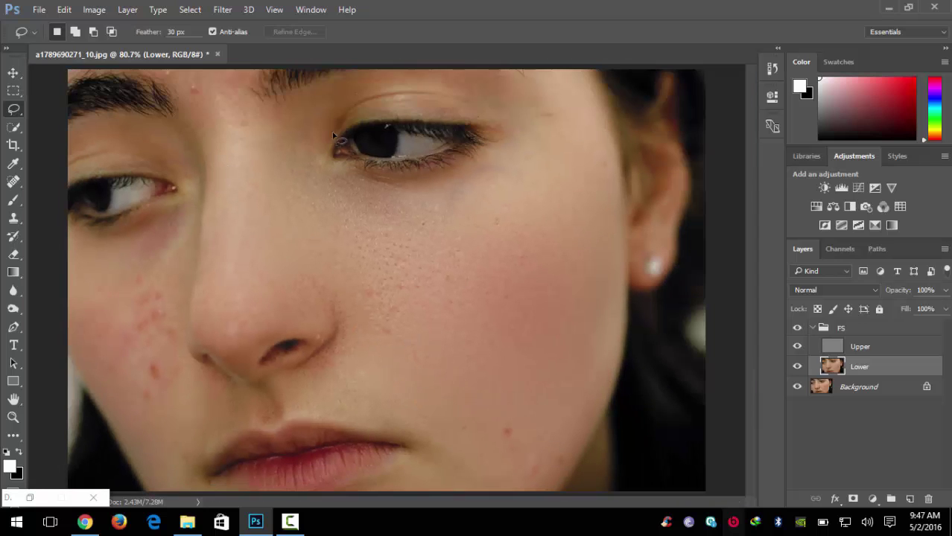
{"action": "mouse_move", "coordinate": [574, 79]}
{"action": "left_mouse_down"}
{"action": "mouse_move", "coordinate": [461, 172]}
{"action": "mouse_move", "coordinate": [498, 445]}
{"action": "mouse_move", "coordinate": [583, 270]}
{"action": "mouse_move", "coordinate": [603, 169]}
{"action": "mouse_move", "coordinate": [597, 186]}
{"action": "mouse_move", "coordinate": [574, 84]}
{"action": "left_mouse_up"}
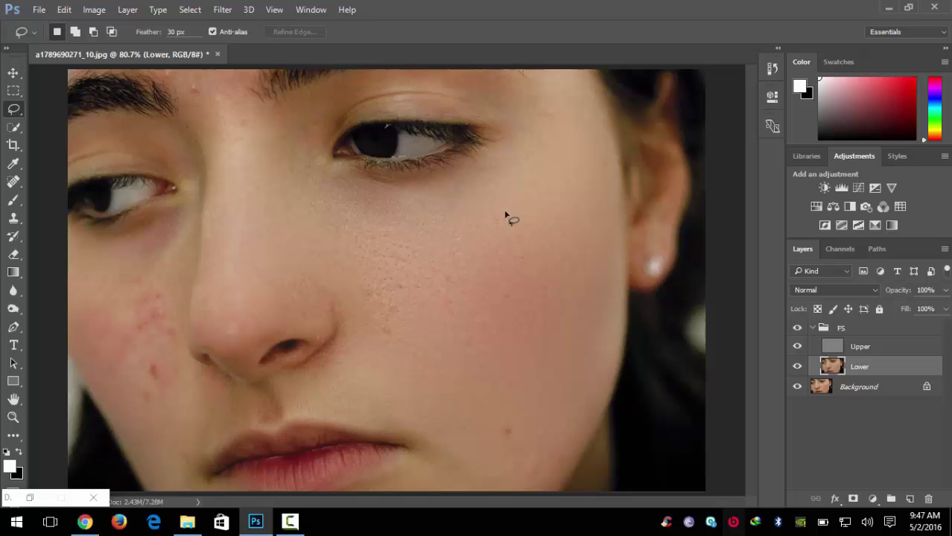
{"action": "scroll", "coordinate": [207, 316], "scroll_direction": "up", "scroll_amount": 1}
{"action": "scroll", "coordinate": [184, 338], "scroll_direction": "up", "scroll_amount": 1}
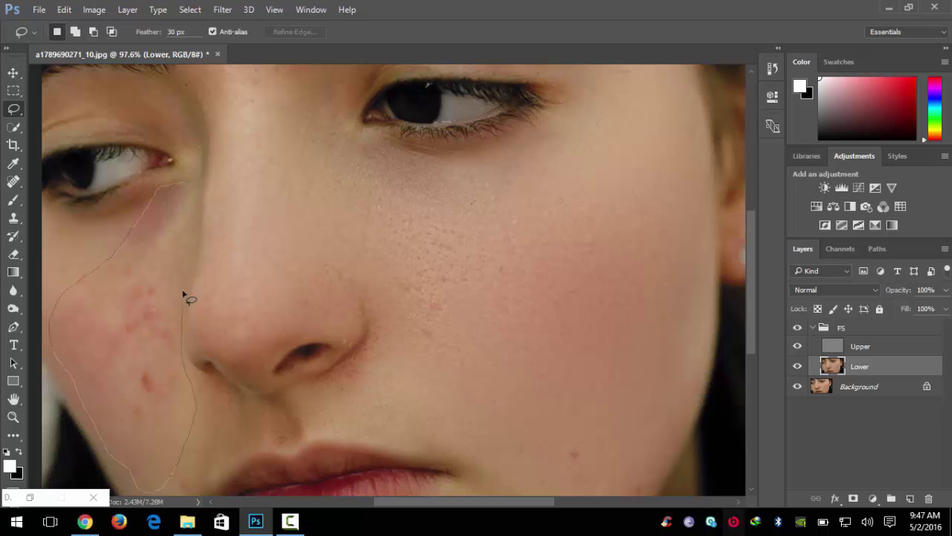
{"action": "left_click_drag", "start_coordinate": [190, 183], "coordinate": [192, 186]}
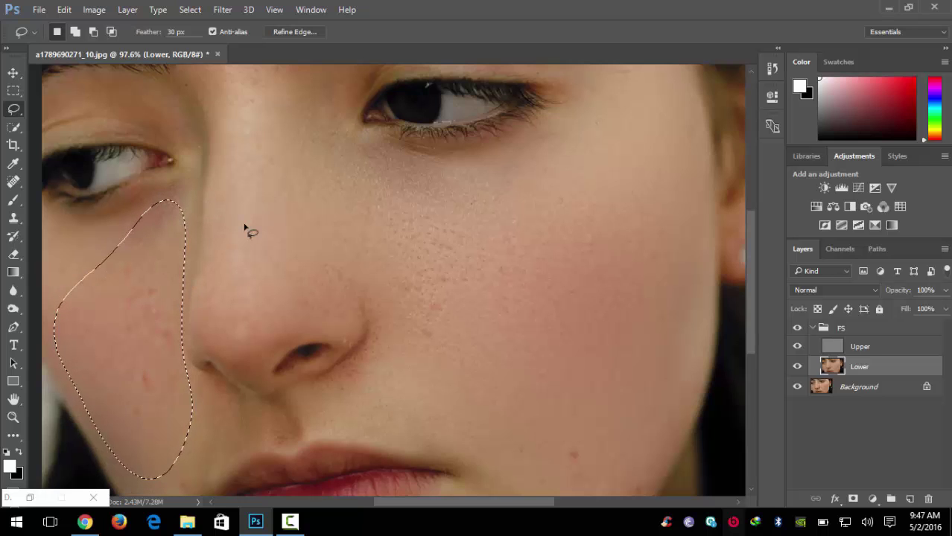
{"action": "key", "text": "ctrl+g"}
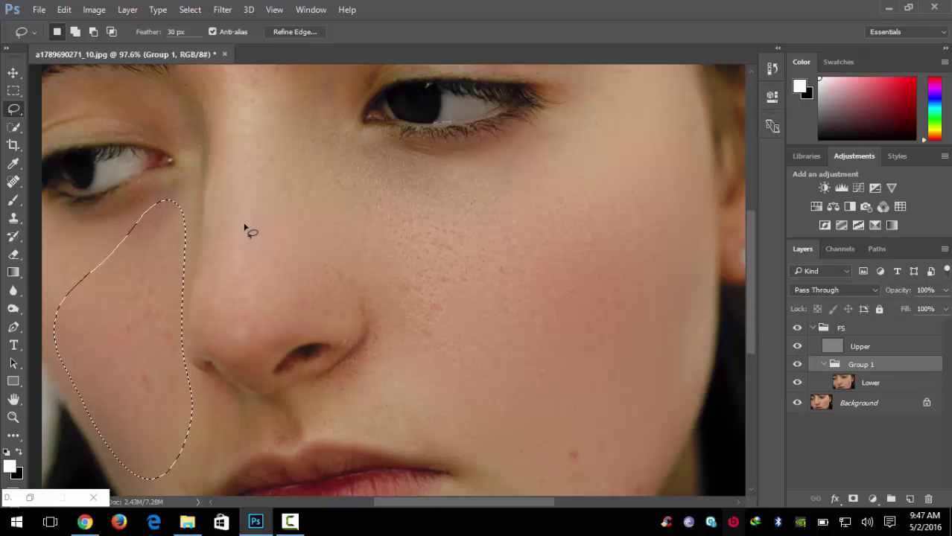
{"action": "key", "text": "ctrl+z"}
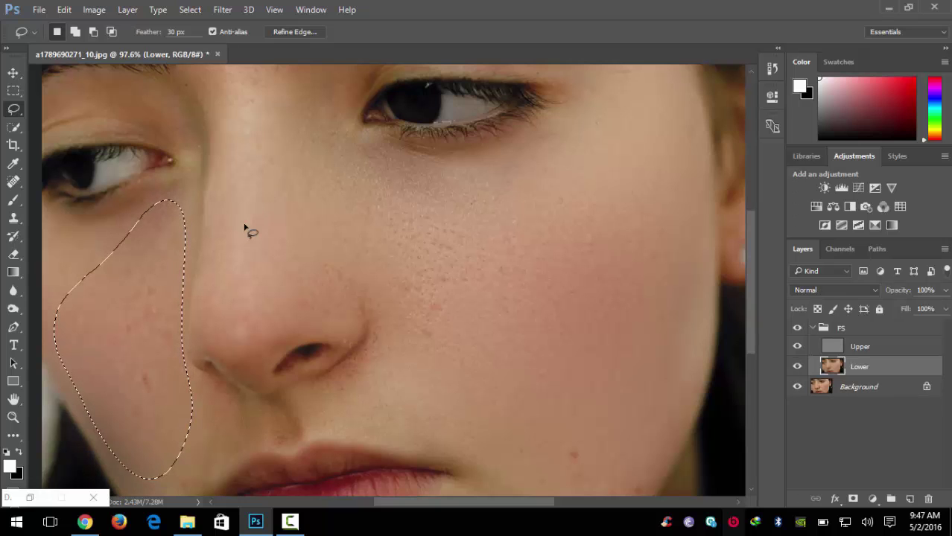
{"action": "key", "text": "ctrl+d"}
{"action": "scroll", "coordinate": [201, 230], "scroll_direction": "down", "scroll_amount": 3}
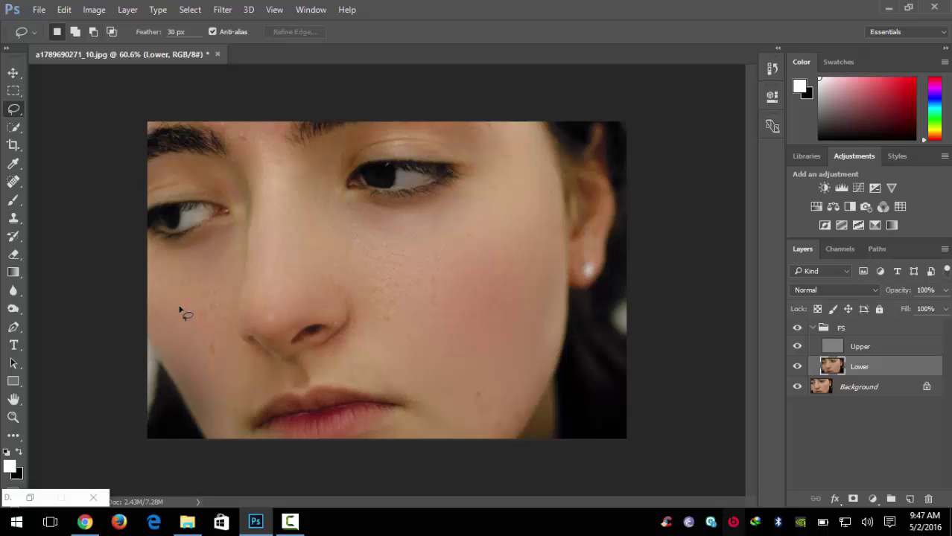
{"action": "scroll", "coordinate": [179, 310], "scroll_direction": "up", "scroll_amount": 2}
{"action": "key", "text": "ctrl+shift+d"}
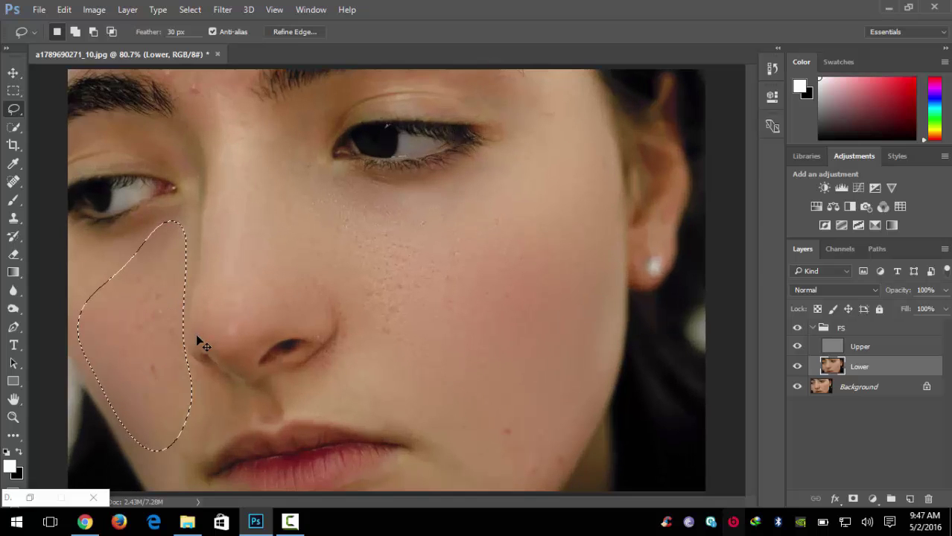
{"action": "key", "text": "ctrl+d"}
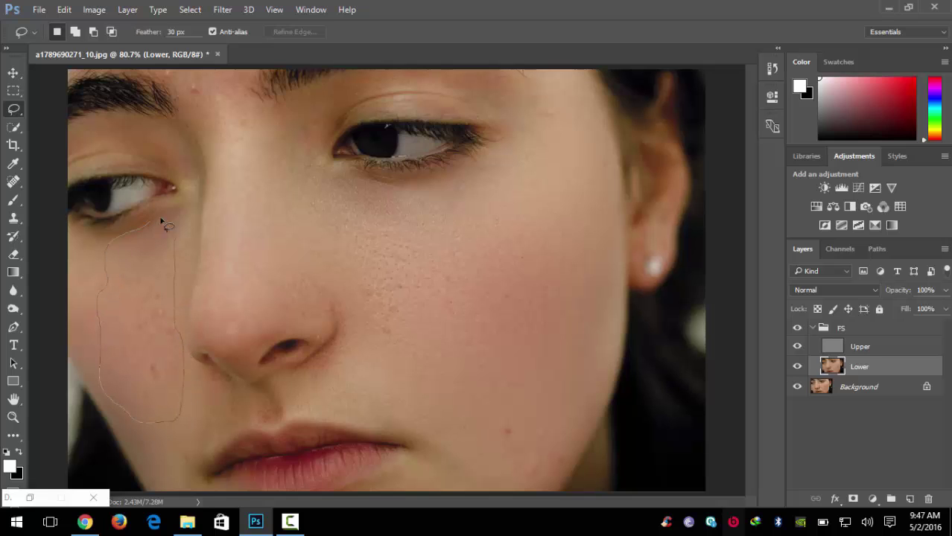
{"action": "left_click_drag", "start_coordinate": [178, 239], "coordinate": [177, 236]}
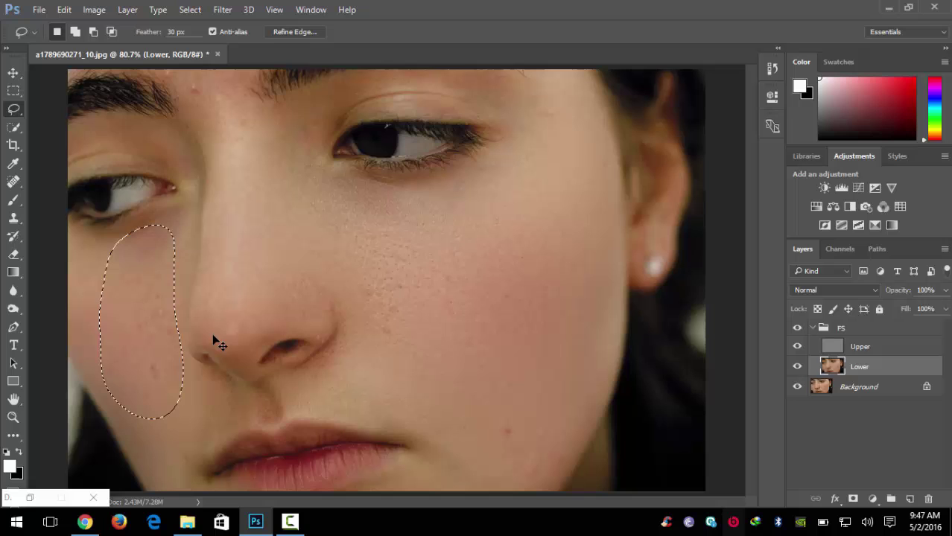
{"action": "key", "text": "ctrl+d"}
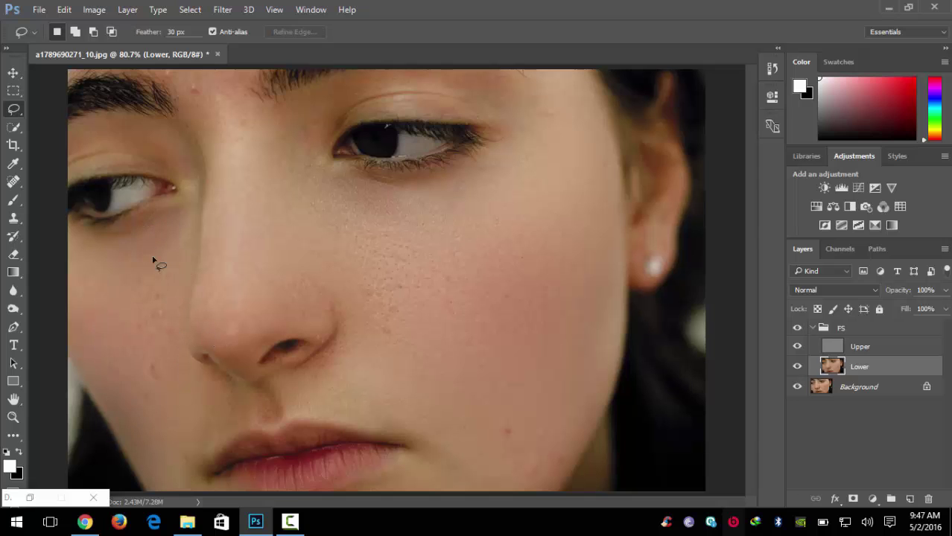
{"action": "scroll", "coordinate": [165, 406], "scroll_direction": "down", "scroll_amount": 1}
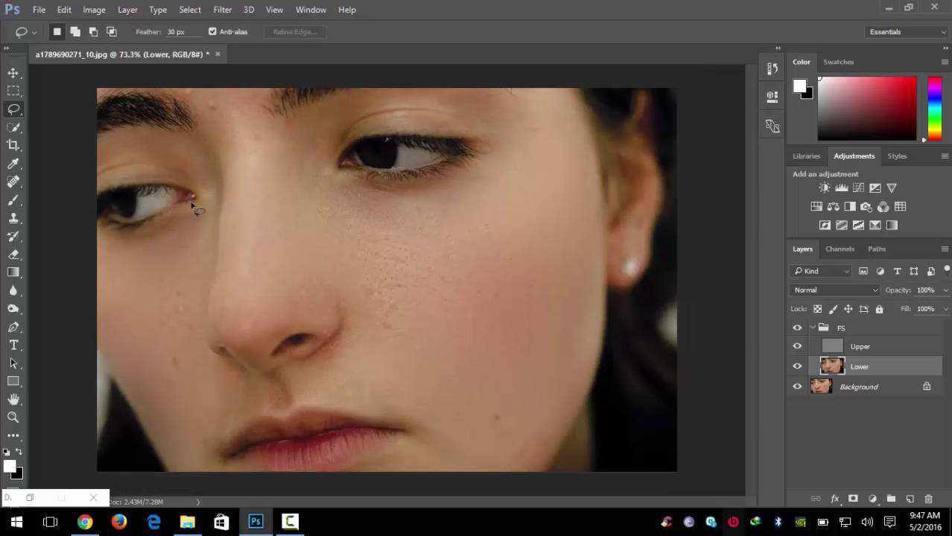
{"action": "scroll", "coordinate": [192, 205], "scroll_direction": "up", "scroll_amount": 3}
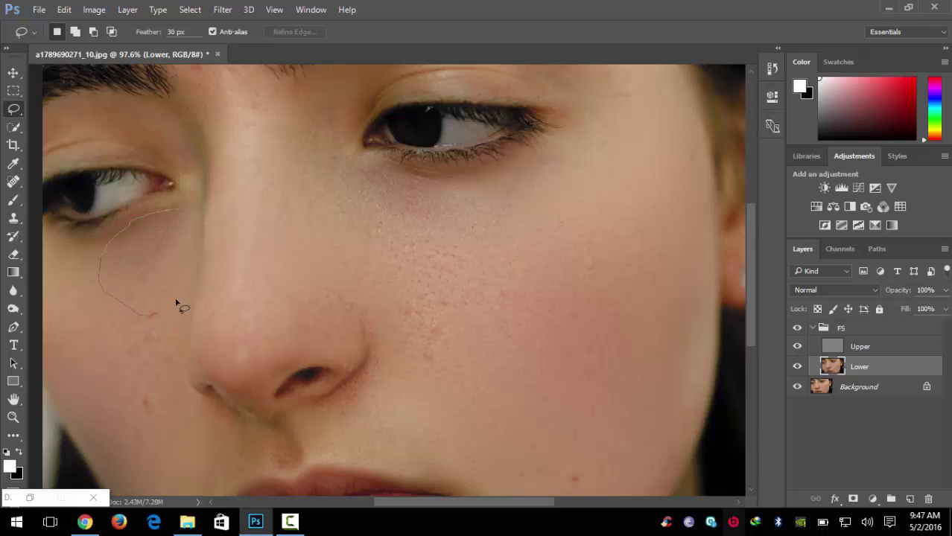
{"action": "left_click_drag", "start_coordinate": [190, 221], "coordinate": [189, 218]}
{"action": "key", "text": "ctrl+d"}
{"action": "scroll", "coordinate": [199, 269], "scroll_direction": "down", "scroll_amount": 2}
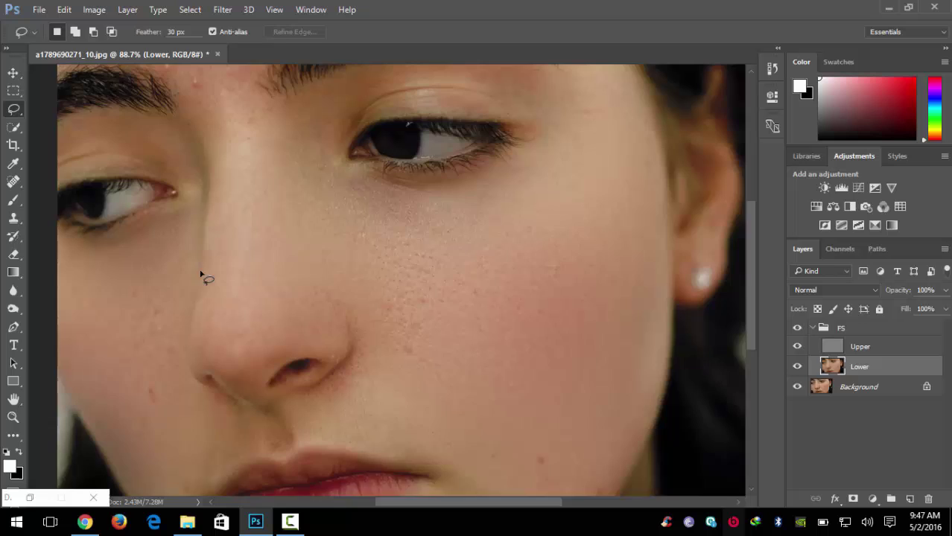
{"action": "scroll", "coordinate": [199, 269], "scroll_direction": "down", "scroll_amount": 1}
{"action": "scroll", "coordinate": [205, 128], "scroll_direction": "up", "scroll_amount": 3}
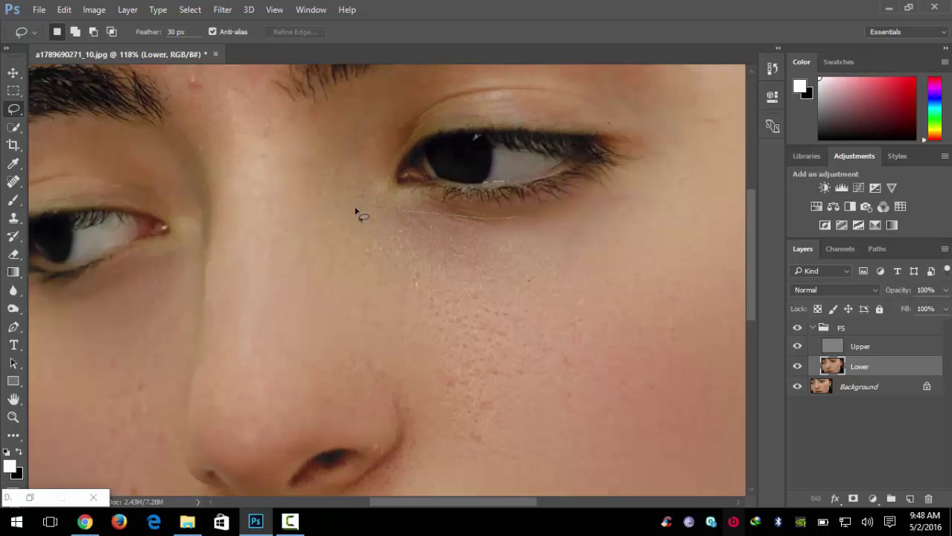
- Try a selection on the patch under the right-hand eye, then clear it
{"action": "mouse_move", "coordinate": [467, 304]}
{"action": "left_mouse_down"}
{"action": "mouse_move", "coordinate": [520, 227]}
{"action": "mouse_move", "coordinate": [513, 219]}
{"action": "left_mouse_up"}
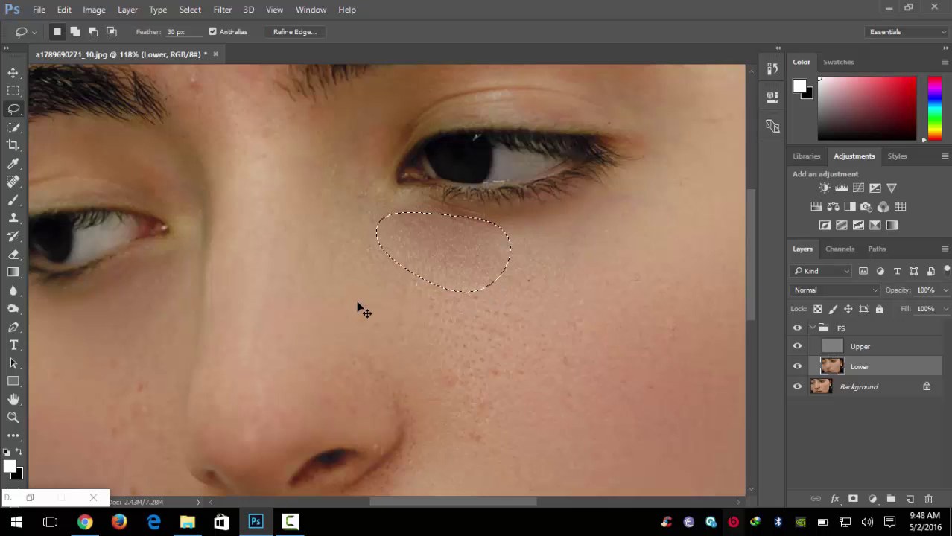
{"action": "key", "text": "ctrl+d"}
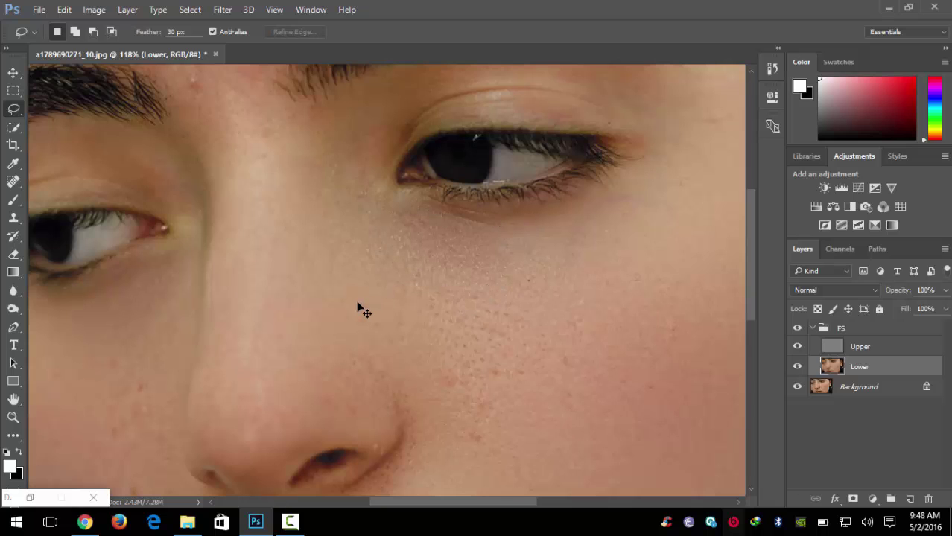
{"action": "key", "text": "ctrl+z"}
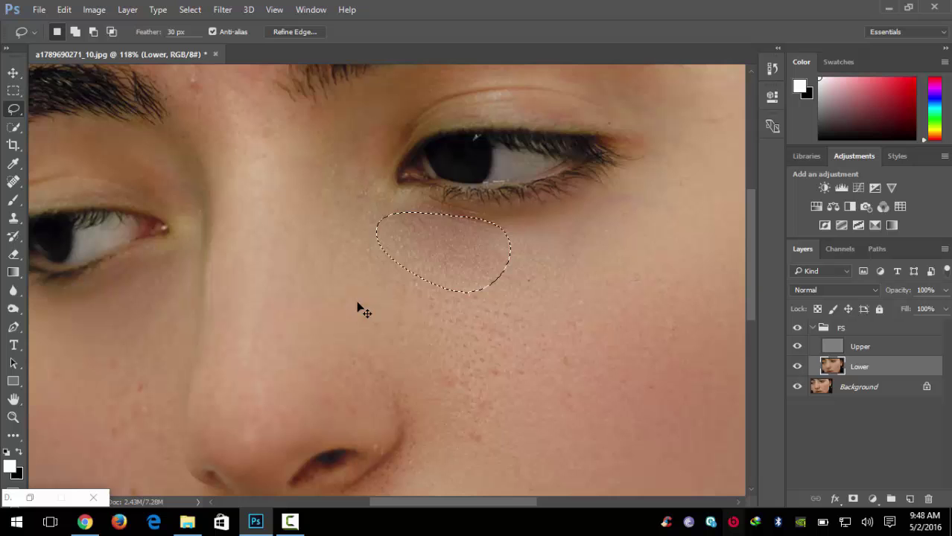
{"action": "key", "text": "ctrl+d"}
{"action": "scroll", "coordinate": [246, 115], "scroll_direction": "down", "scroll_amount": 1}
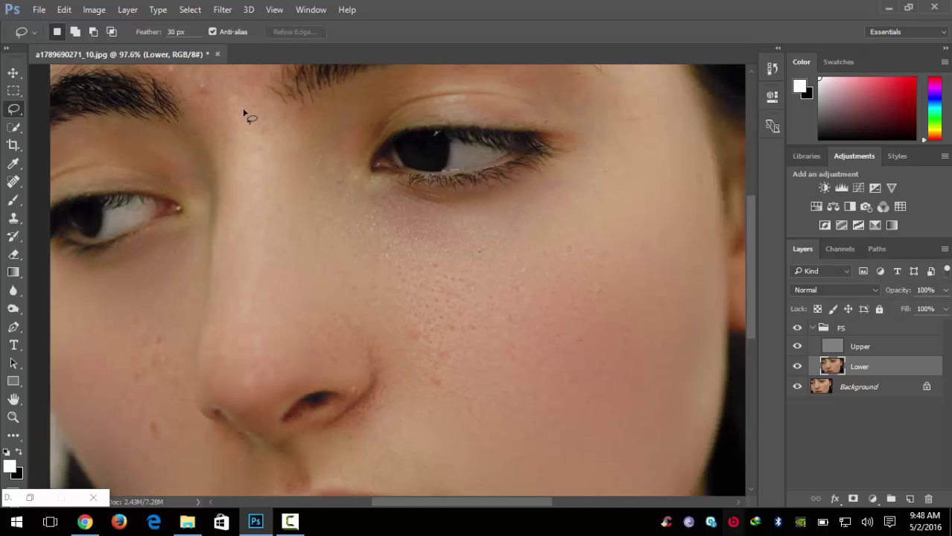
{"action": "scroll", "coordinate": [266, 145], "scroll_direction": "down", "scroll_amount": 1}
{"action": "scroll", "coordinate": [262, 141], "scroll_direction": "down", "scroll_amount": 1}
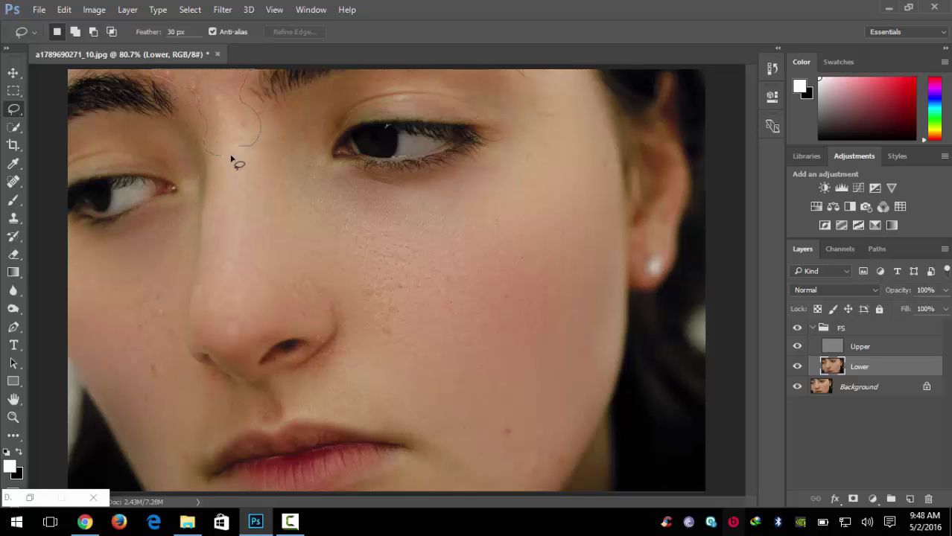
- Try and drop a forehead selection between the brows, then zoom out on the photo
{"action": "left_click_drag", "start_coordinate": [235, 165], "coordinate": [232, 160]}
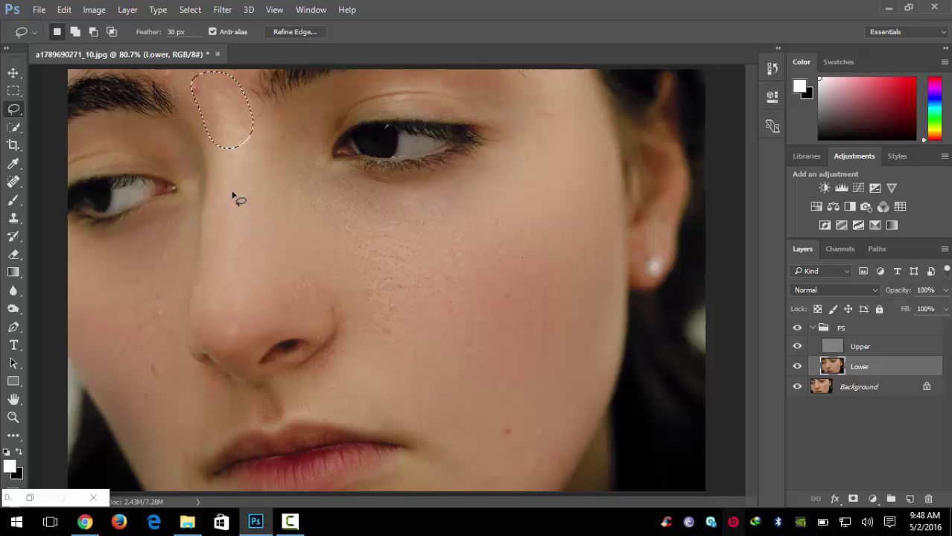
{"action": "key", "text": "ctrl+d"}
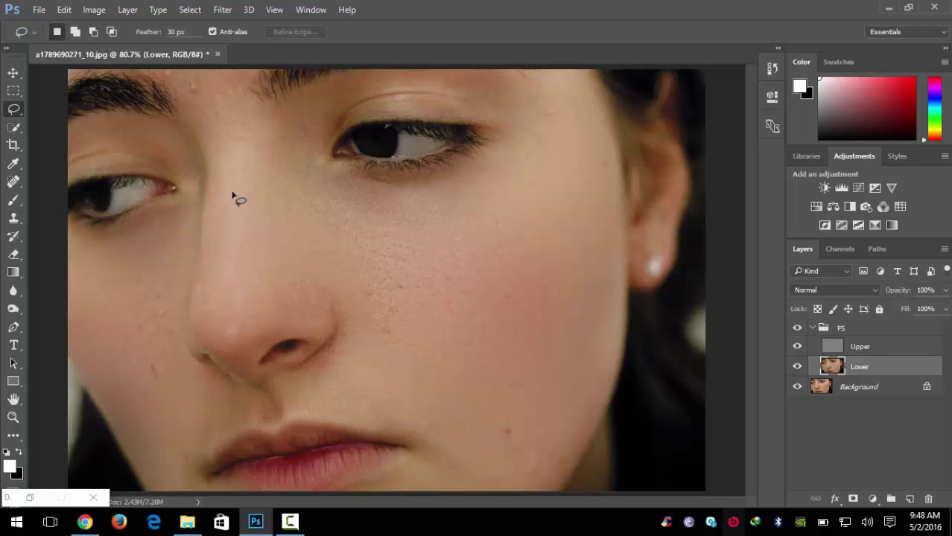
{"action": "key", "text": "ctrl+z"}
{"action": "key", "text": "ctrl+d"}
{"action": "key", "text": "ctrl+minus"}
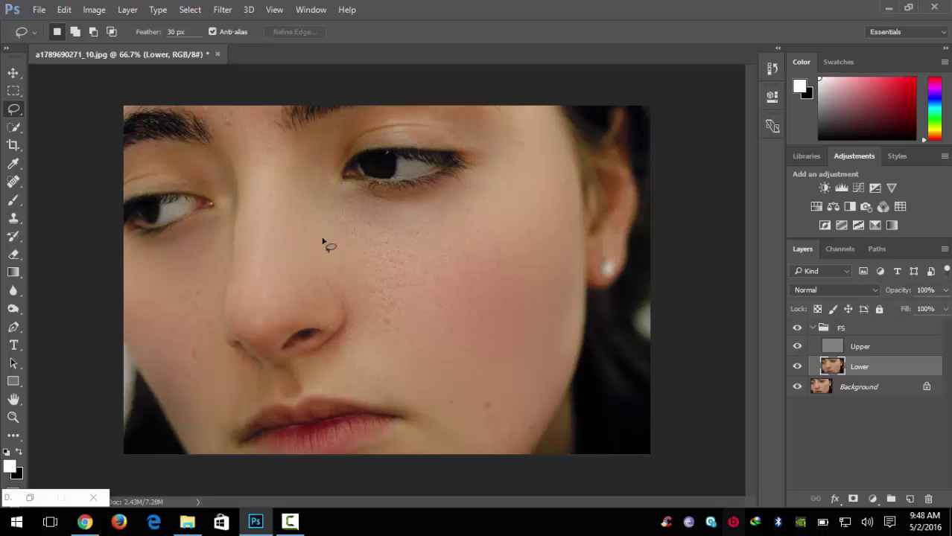
{"action": "key", "text": "ctrl+minus"}
{"action": "scroll", "coordinate": [398, 380], "scroll_direction": "up", "scroll_amount": 2}
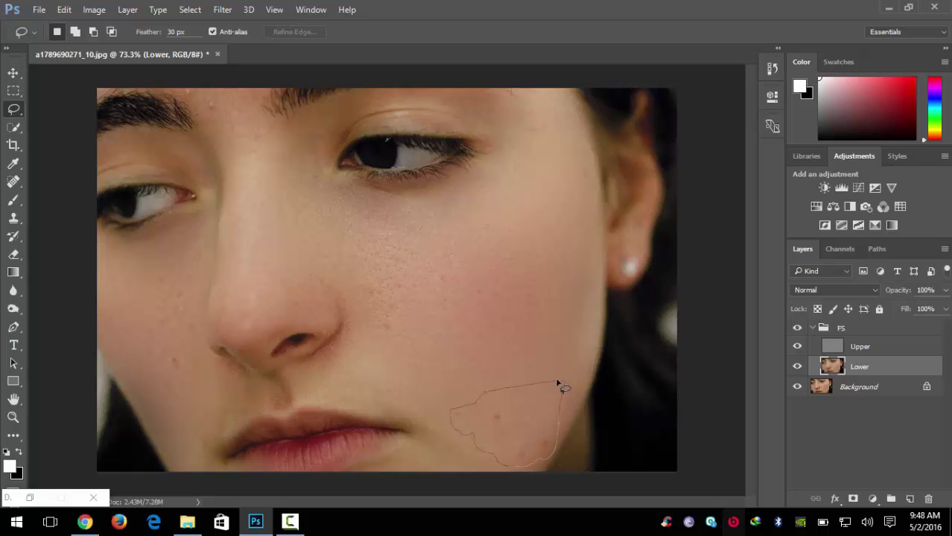
- Draw and drop a selection on the jaw near the chin, then inspect the smoothed skin
{"action": "left_click_drag", "start_coordinate": [557, 383], "coordinate": [556, 384]}
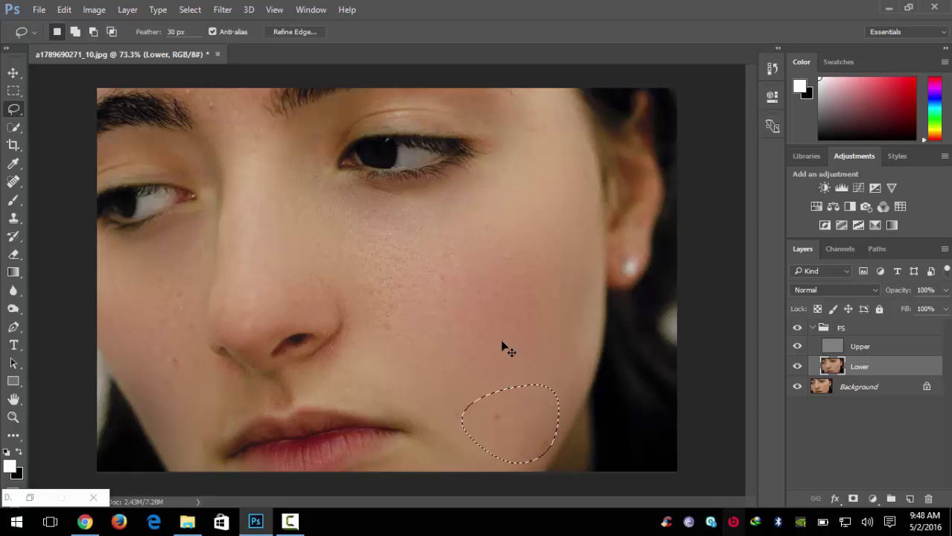
{"action": "key", "text": "ctrl+d"}
{"action": "scroll", "coordinate": [498, 328], "scroll_direction": "down", "scroll_amount": 2}
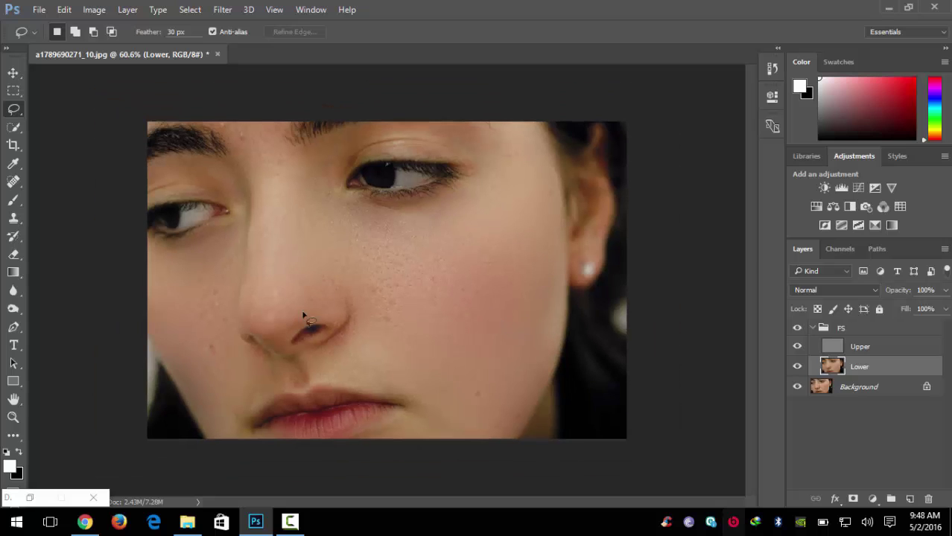
{"action": "scroll", "coordinate": [570, 425], "scroll_direction": "up", "scroll_amount": 3}
{"action": "scroll", "coordinate": [522, 382], "scroll_direction": "up", "scroll_amount": 2}
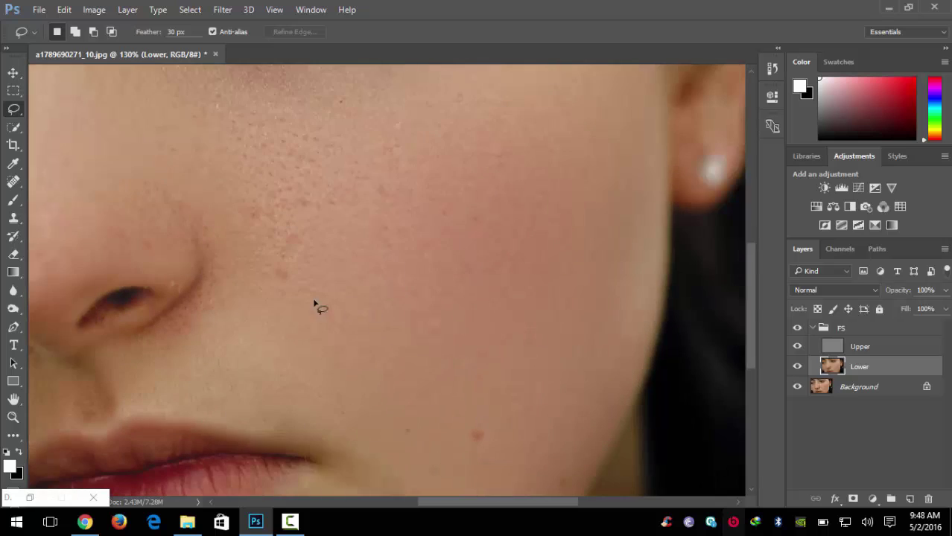
{"action": "scroll", "coordinate": [314, 303], "scroll_direction": "down", "scroll_amount": 3}
{"action": "scroll", "coordinate": [224, 270], "scroll_direction": "down", "scroll_amount": 2}
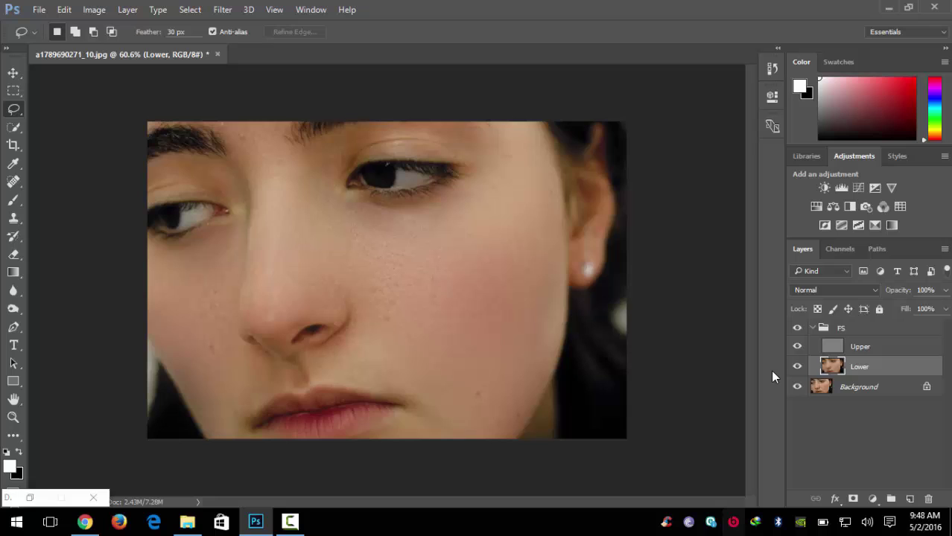
- Collapse and duplicate the FS group, then merge FS copy into a single layer
{"action": "left_click", "coordinate": [820, 328]}
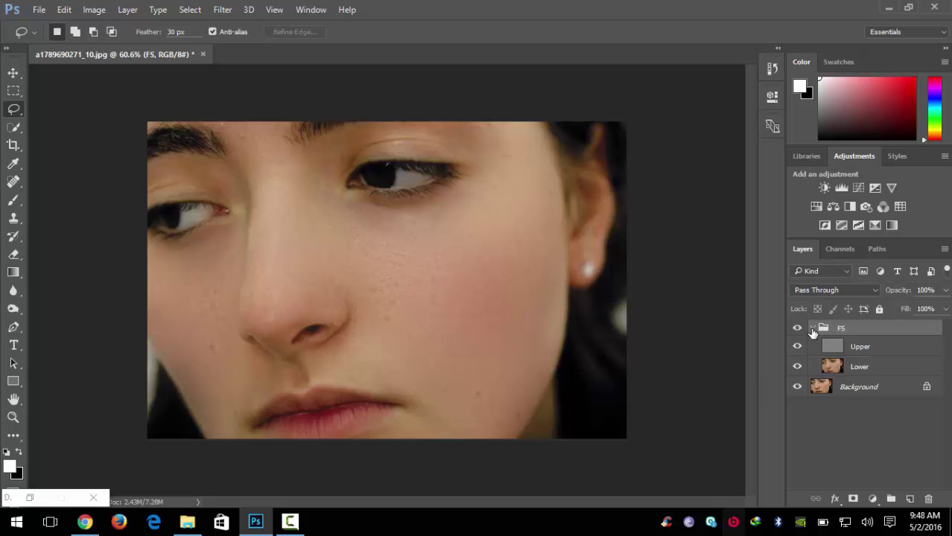
{"action": "left_click", "coordinate": [812, 329]}
{"action": "left_click_drag", "start_coordinate": [854, 333], "coordinate": [910, 501]}
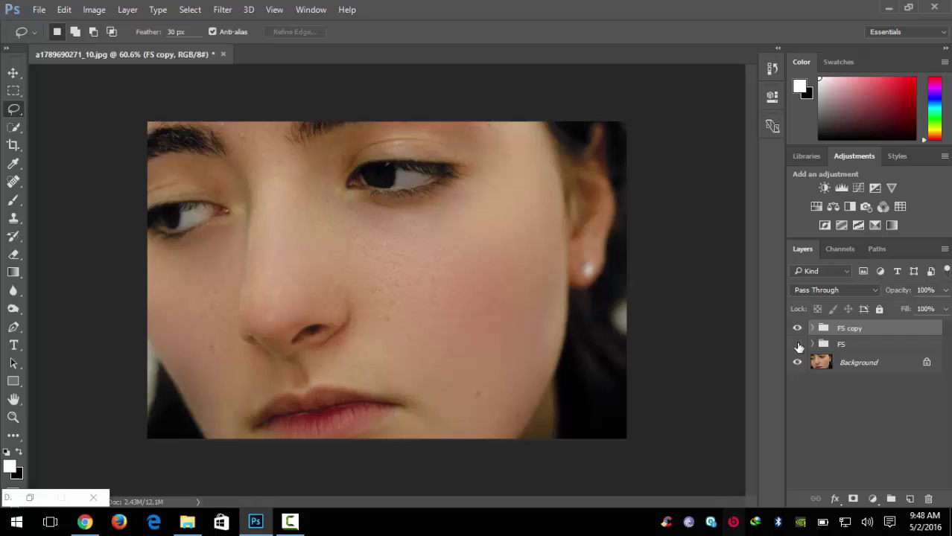
{"action": "right_click", "coordinate": [832, 328]}
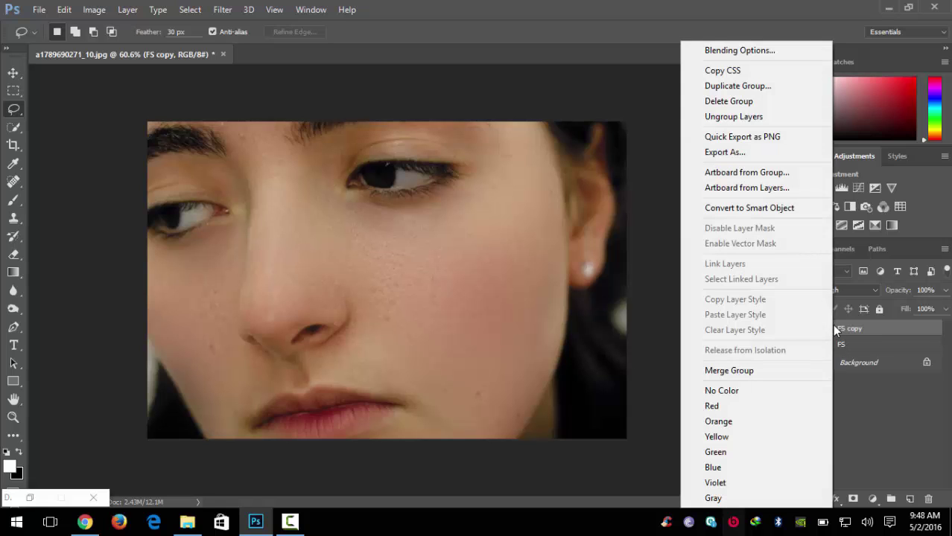
{"action": "left_click", "coordinate": [752, 371]}
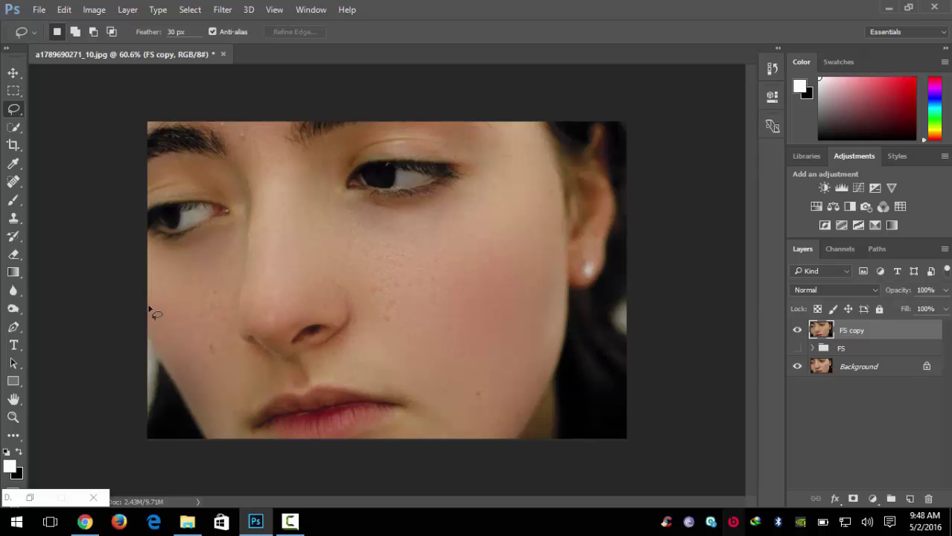
{"action": "scroll", "coordinate": [533, 230], "scroll_direction": "up", "scroll_amount": 3}
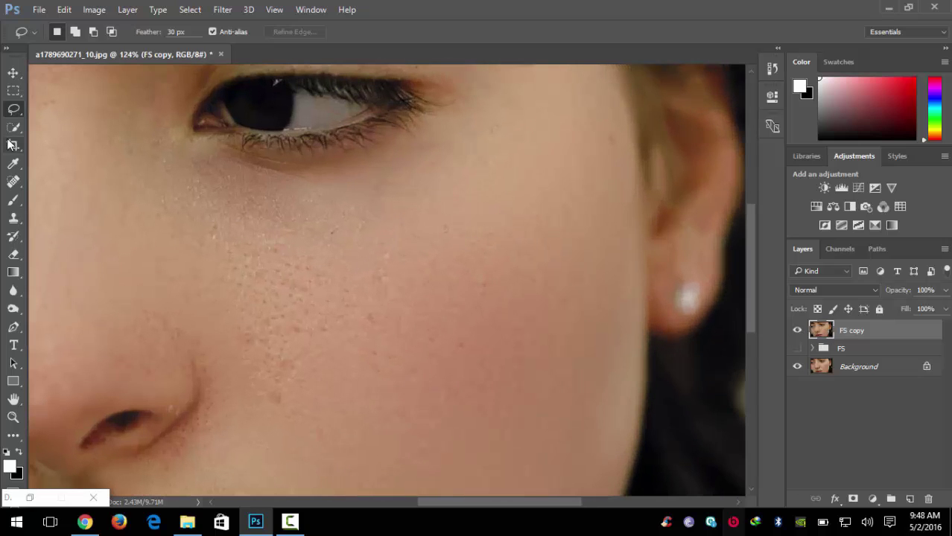
- Switch to the Spot Healing Brush and heal the cheek mole and a nearby spot
{"action": "left_click", "coordinate": [15, 183]}
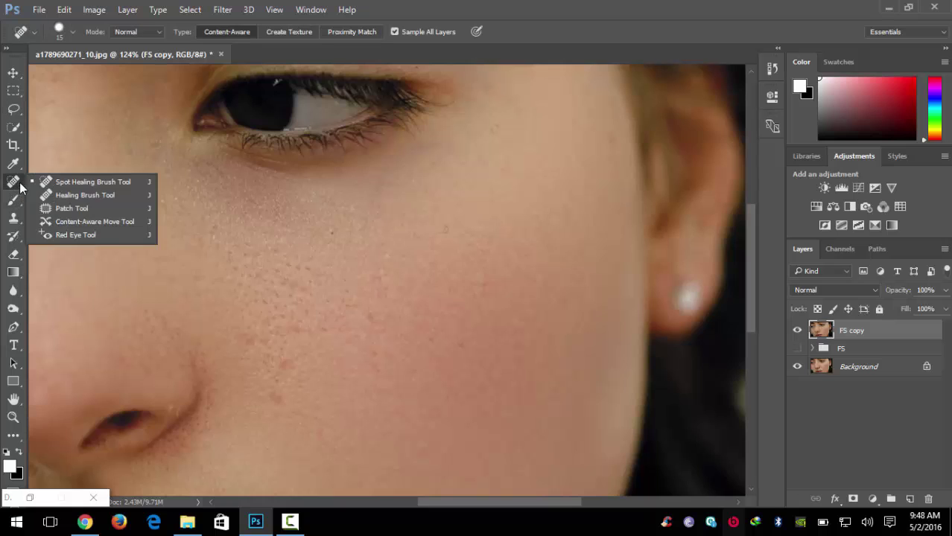
{"action": "left_click", "coordinate": [65, 182]}
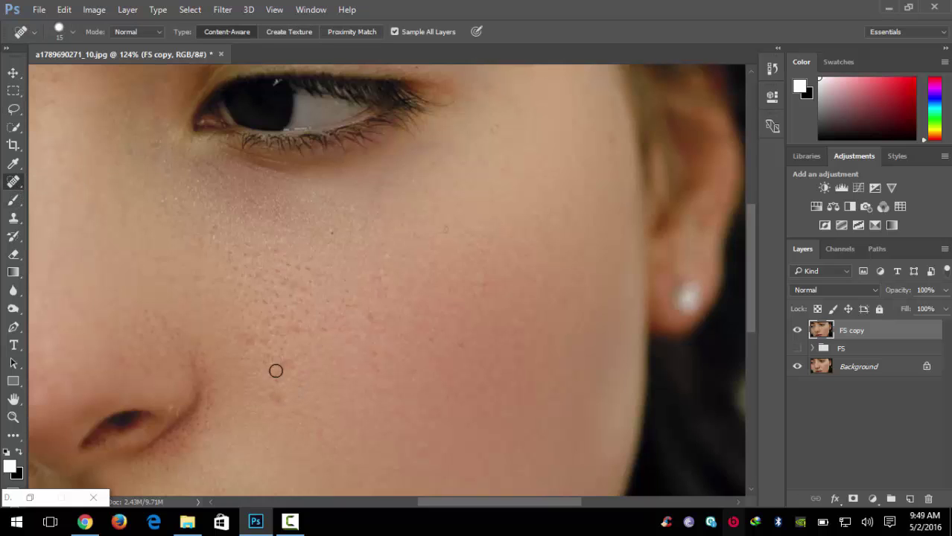
{"action": "key", "text": "bracketright"}
{"action": "key", "text": "bracketright"}
{"action": "key", "text": "bracketright"}
{"action": "left_click", "coordinate": [274, 397]}
{"action": "key", "text": "bracketleft"}
{"action": "left_click", "coordinate": [295, 327]}
- With a smaller brush, heal remaining cheek blemishes and those below the eye corner
{"action": "key", "text": "bracketleft"}
{"action": "left_click_drag", "start_coordinate": [295, 367], "coordinate": [269, 389]}
{"action": "left_click", "coordinate": [320, 330]}
{"action": "left_click", "coordinate": [504, 125]}
{"action": "left_click_drag", "start_coordinate": [447, 153], "coordinate": [377, 209]}
{"action": "left_click_drag", "start_coordinate": [442, 145], "coordinate": [402, 158]}
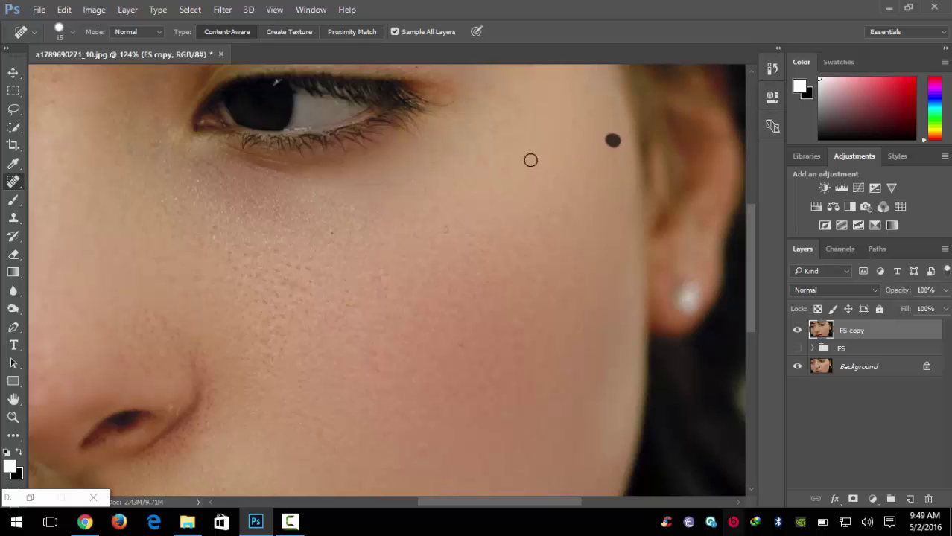
- Enlarge the healing brush slightly and heal spots near the eyebrow and on the temple
{"action": "scroll", "coordinate": [514, 170], "scroll_direction": "down", "scroll_amount": 2}
{"action": "scroll", "coordinate": [378, 164], "scroll_direction": "down", "scroll_amount": 2}
{"action": "scroll", "coordinate": [378, 164], "scroll_direction": "up", "scroll_amount": 2}
{"action": "scroll", "coordinate": [183, 99], "scroll_direction": "up", "scroll_amount": 1}
{"action": "key", "text": "bracketright"}
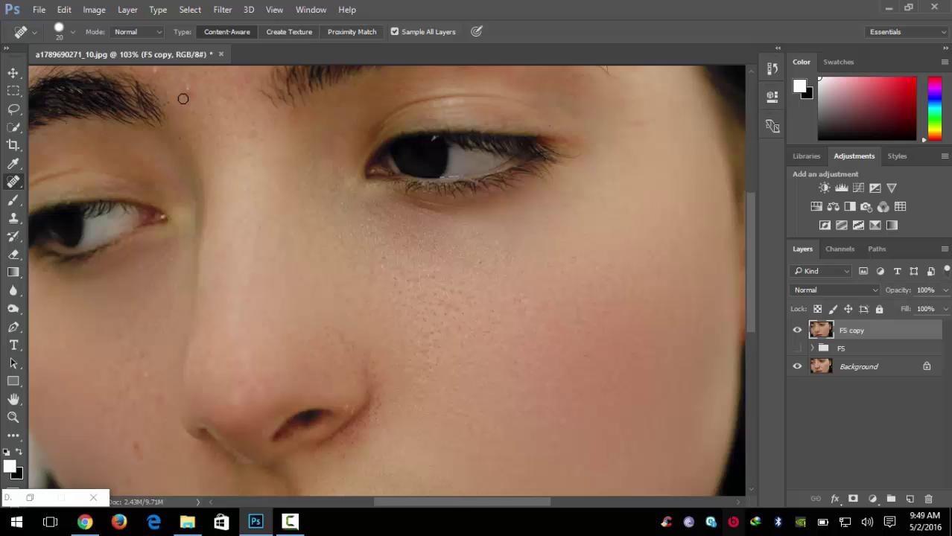
{"action": "left_click", "coordinate": [187, 90]}
{"action": "scroll", "coordinate": [239, 115], "scroll_direction": "down", "scroll_amount": 1}
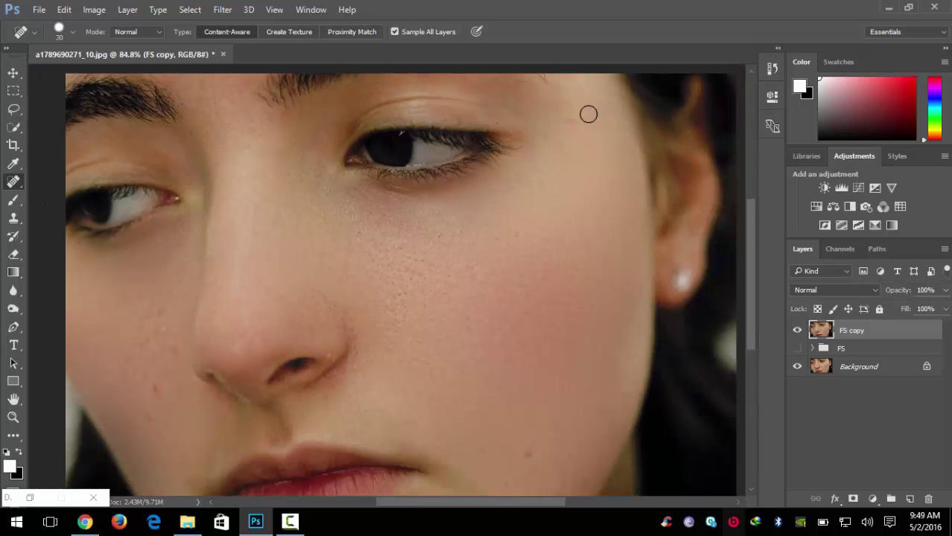
{"action": "left_click_drag", "start_coordinate": [589, 110], "coordinate": [560, 128]}
{"action": "scroll", "coordinate": [119, 388], "scroll_direction": "up", "scroll_amount": 1}
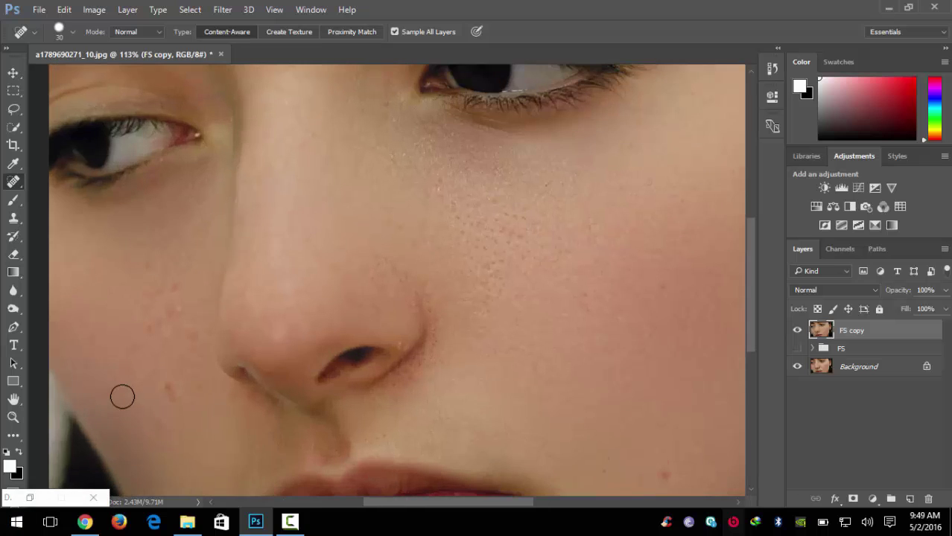
- Heal the spots and blemishes across the left cheek
{"action": "left_click_drag", "start_coordinate": [170, 381], "coordinate": [173, 404]}
{"action": "left_click_drag", "start_coordinate": [172, 289], "coordinate": [148, 266]}
{"action": "left_click_drag", "start_coordinate": [153, 398], "coordinate": [155, 414]}
{"action": "left_click_drag", "start_coordinate": [157, 339], "coordinate": [170, 312]}
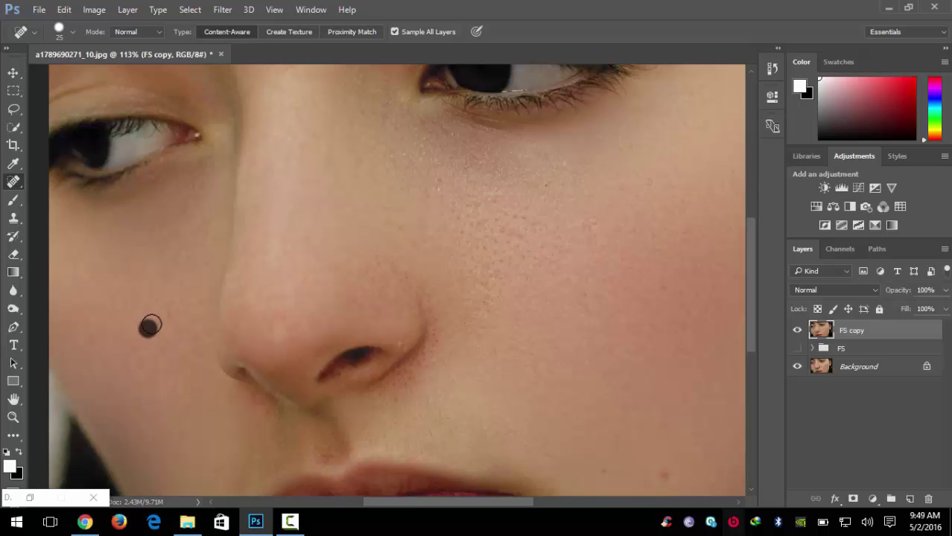
{"action": "left_click", "coordinate": [192, 402]}
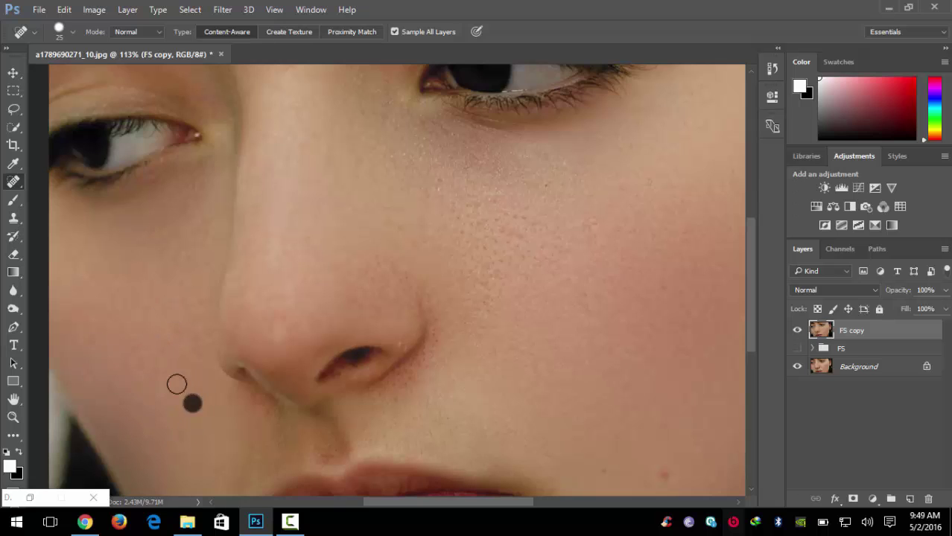
{"action": "left_click", "coordinate": [148, 311]}
{"action": "left_click", "coordinate": [92, 280]}
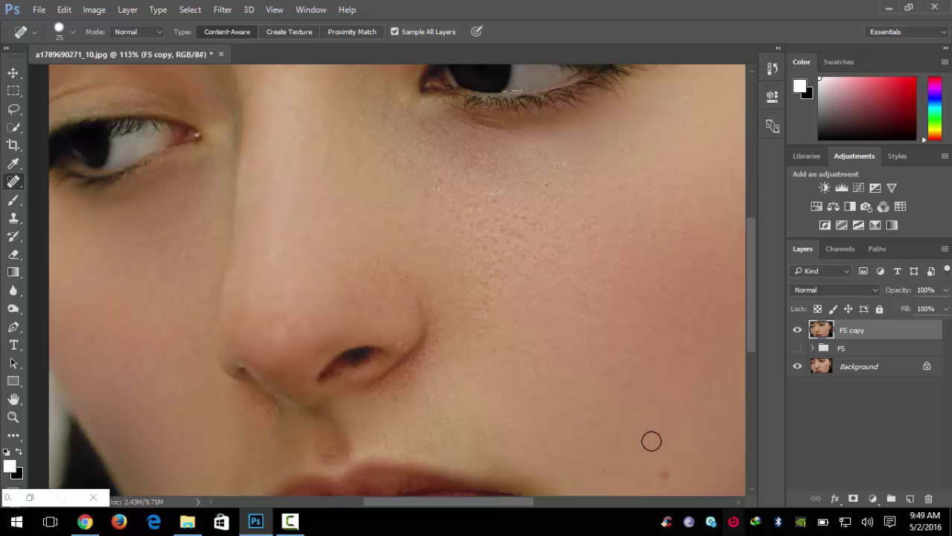
- Heal the spots across the right cheek and below the right eye
{"action": "left_click", "coordinate": [667, 472]}
{"action": "left_click", "coordinate": [624, 379]}
{"action": "left_click", "coordinate": [663, 288]}
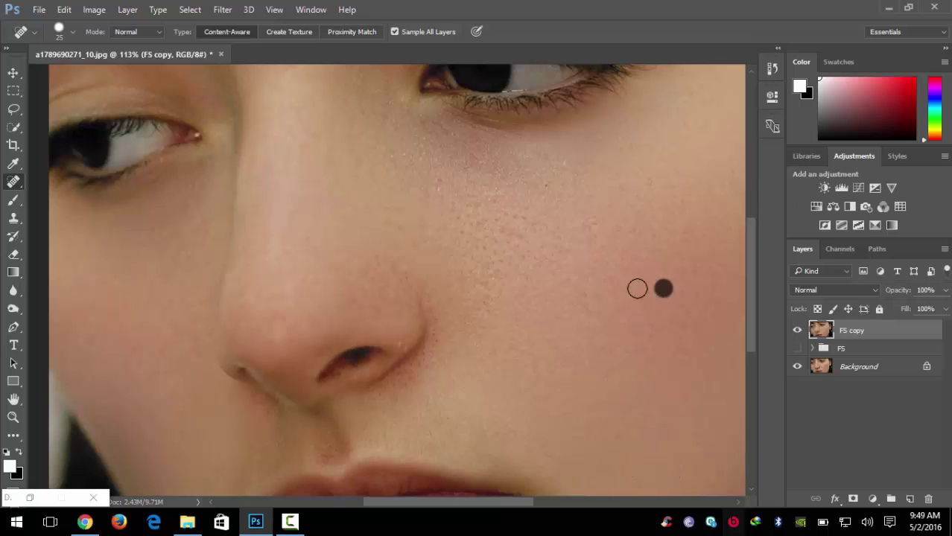
{"action": "left_click", "coordinate": [547, 188]}
{"action": "left_click", "coordinate": [632, 146]}
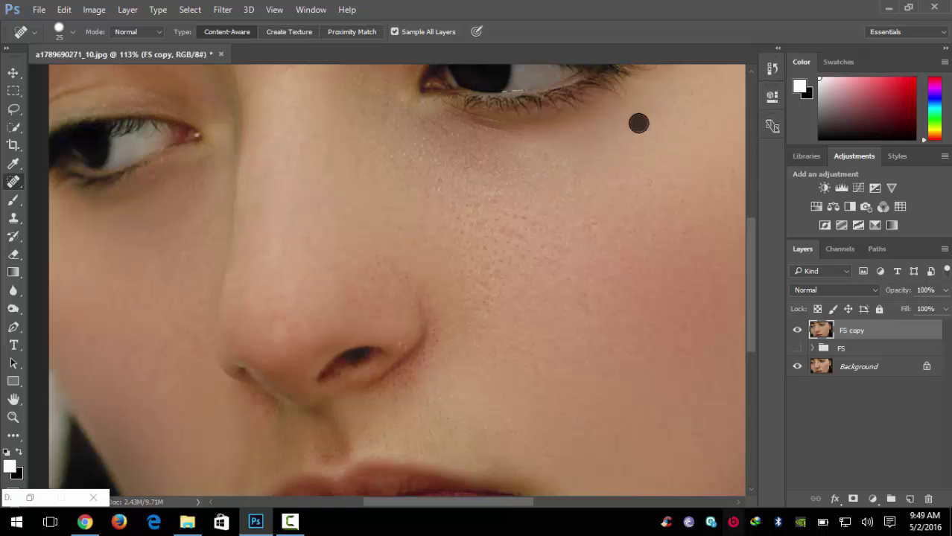
{"action": "left_click_drag", "start_coordinate": [556, 347], "coordinate": [441, 162]}
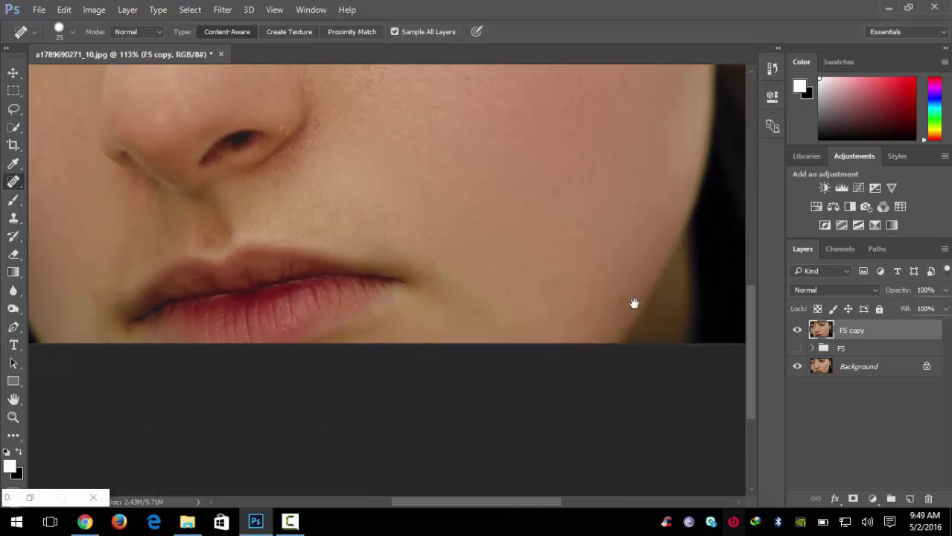
{"action": "left_click", "coordinate": [626, 299]}
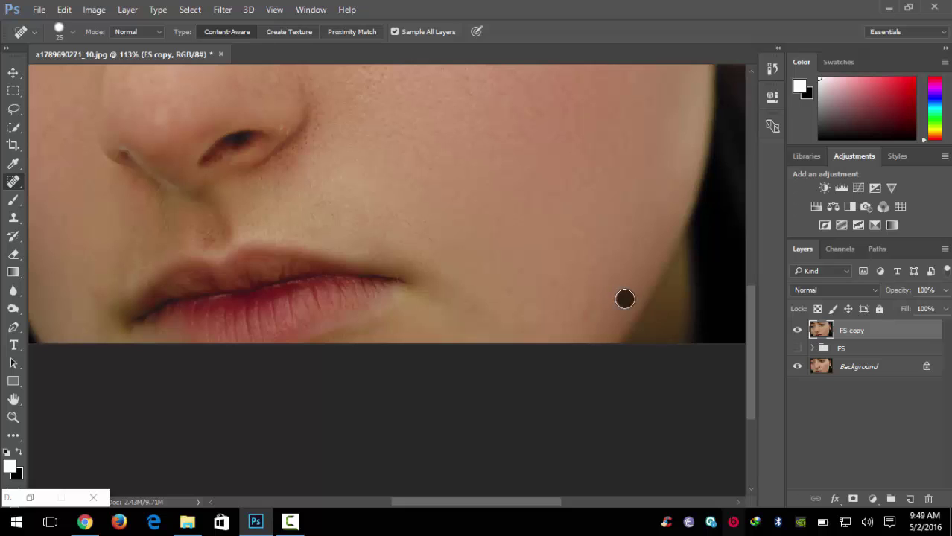
{"action": "left_click", "coordinate": [591, 315]}
{"action": "left_click", "coordinate": [557, 286]}
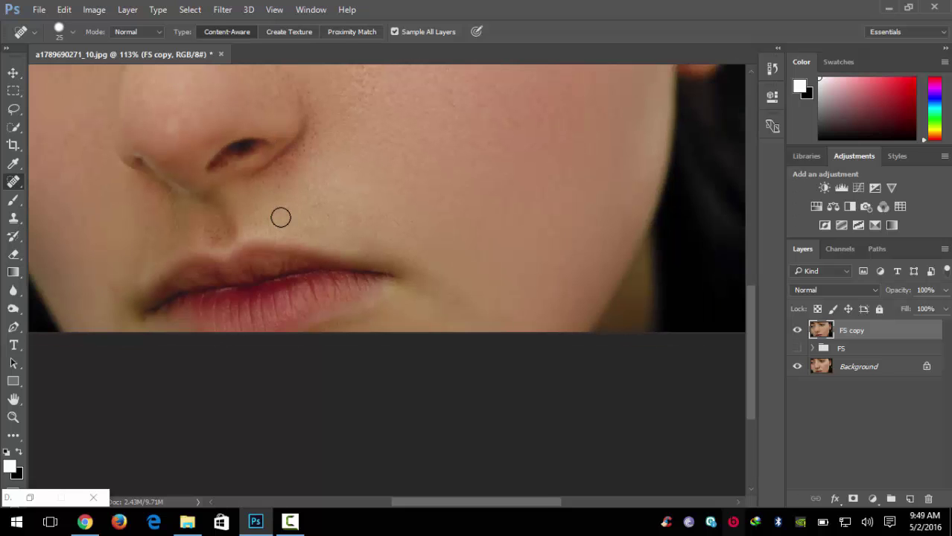
- Heal the blemish beside the nostril
{"action": "scroll", "coordinate": [280, 216], "scroll_direction": "down", "scroll_amount": 1}
{"action": "scroll", "coordinate": [231, 218], "scroll_direction": "up", "scroll_amount": 3}
{"action": "scroll", "coordinate": [238, 208], "scroll_direction": "up", "scroll_amount": 2}
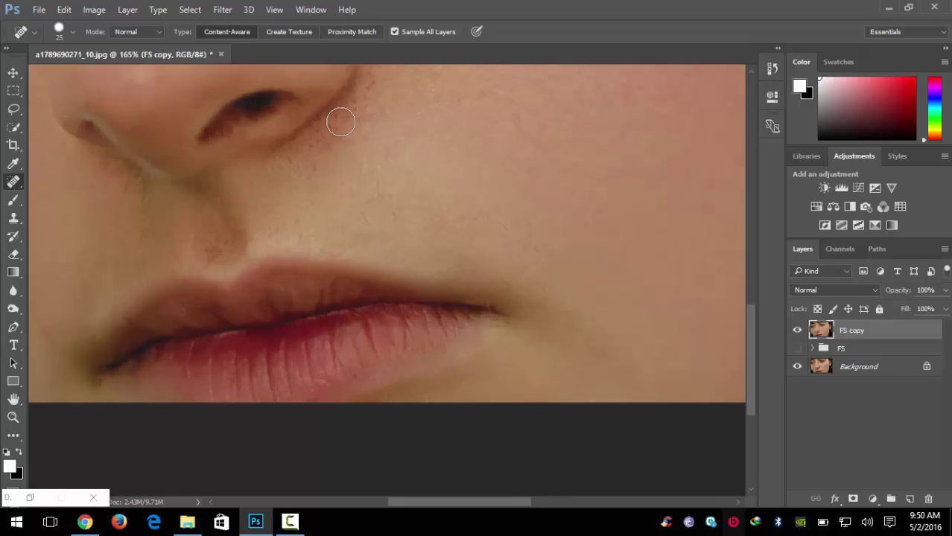
{"action": "left_click", "coordinate": [344, 119]}
{"action": "left_click_drag", "start_coordinate": [345, 119], "coordinate": [359, 113]}
- Heal the spots beside the nose and near the mouth corner
{"action": "scroll", "coordinate": [186, 242], "scroll_direction": "down", "scroll_amount": 2}
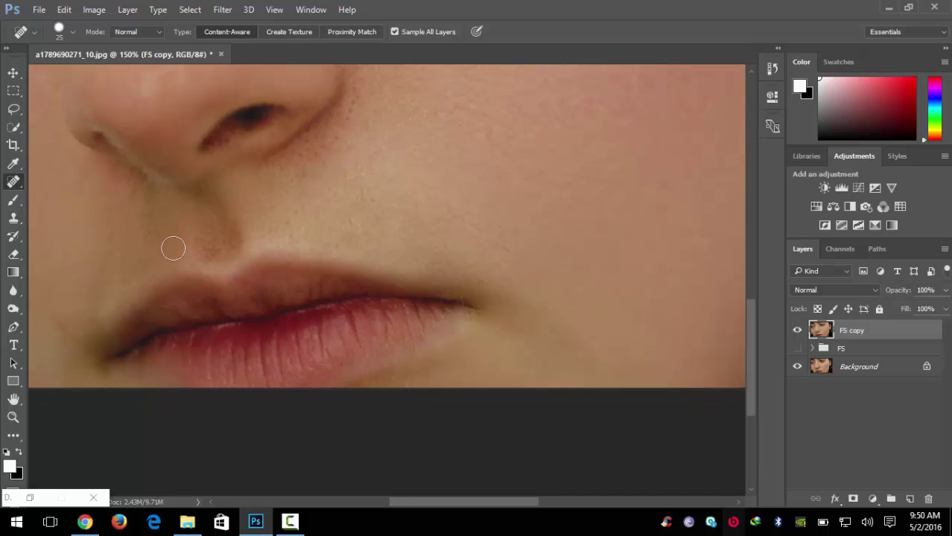
{"action": "scroll", "coordinate": [107, 227], "scroll_direction": "up", "scroll_amount": 2}
{"action": "scroll", "coordinate": [149, 191], "scroll_direction": "up", "scroll_amount": 2}
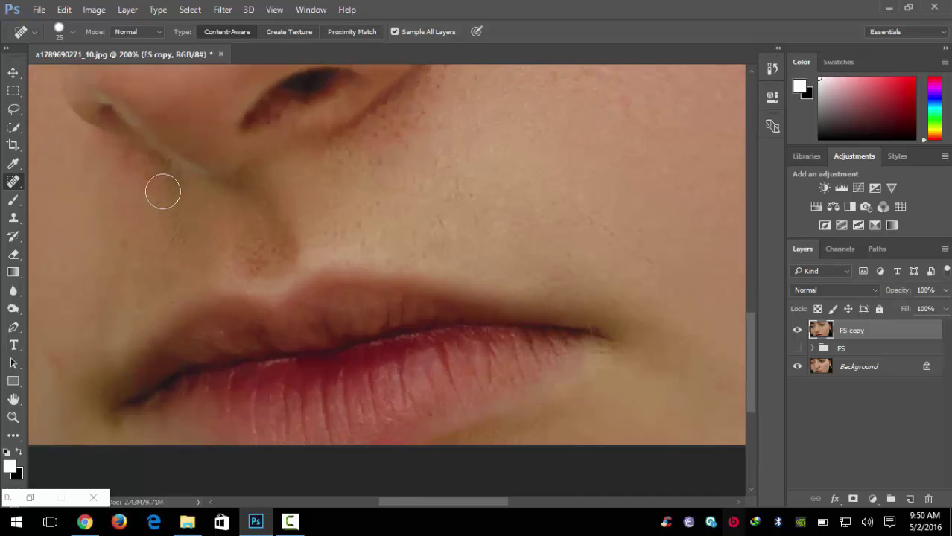
{"action": "left_click", "coordinate": [178, 214]}
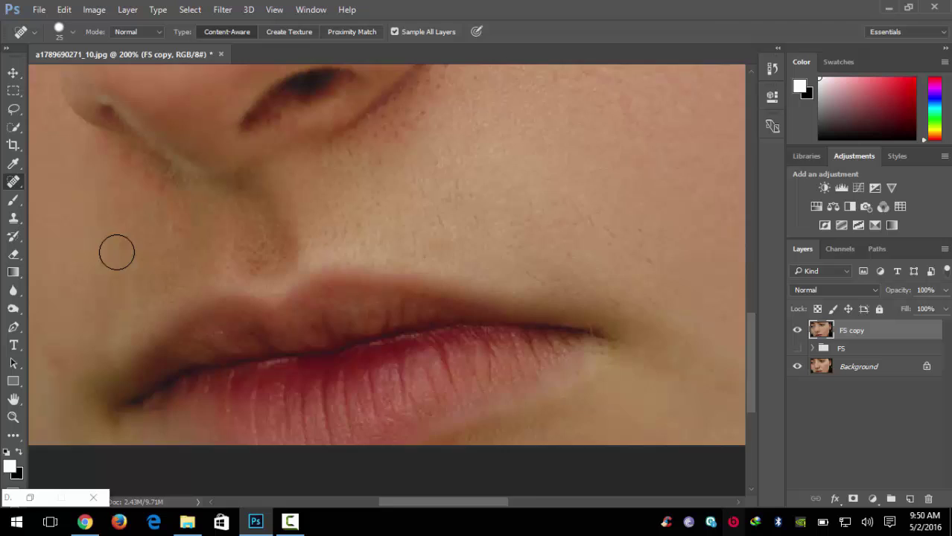
{"action": "scroll", "coordinate": [88, 247], "scroll_direction": "down", "scroll_amount": 3}
{"action": "left_click", "coordinate": [144, 203]}
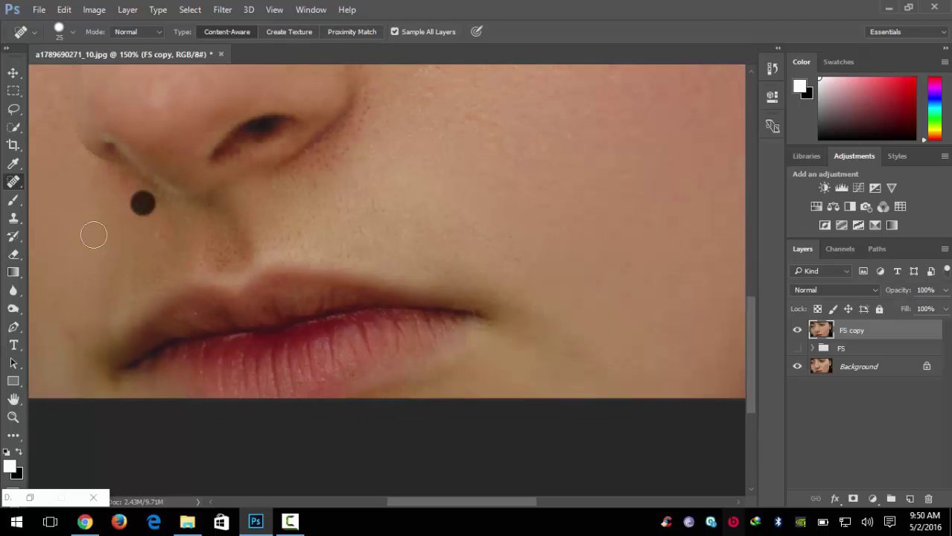
{"action": "scroll", "coordinate": [58, 263], "scroll_direction": "down", "scroll_amount": 1}
{"action": "left_click", "coordinate": [71, 326]}
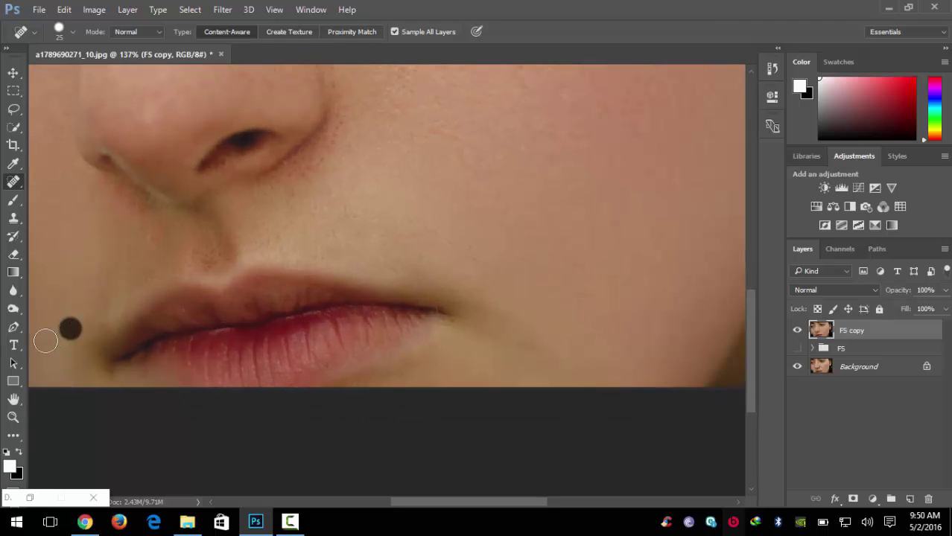
{"action": "scroll", "coordinate": [102, 353], "scroll_direction": "down", "scroll_amount": 2}
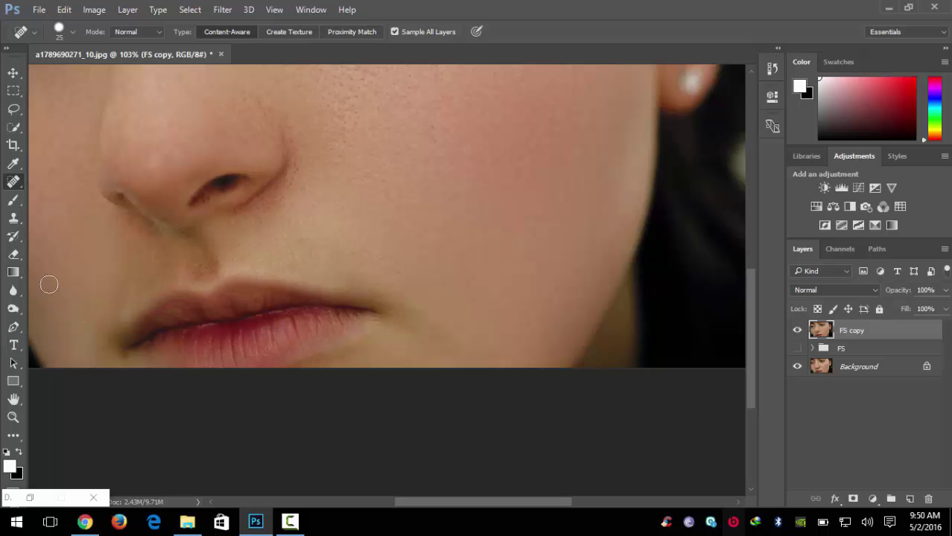
{"action": "scroll", "coordinate": [48, 283], "scroll_direction": "down", "scroll_amount": 2}
{"action": "scroll", "coordinate": [198, 238], "scroll_direction": "up", "scroll_amount": 4}
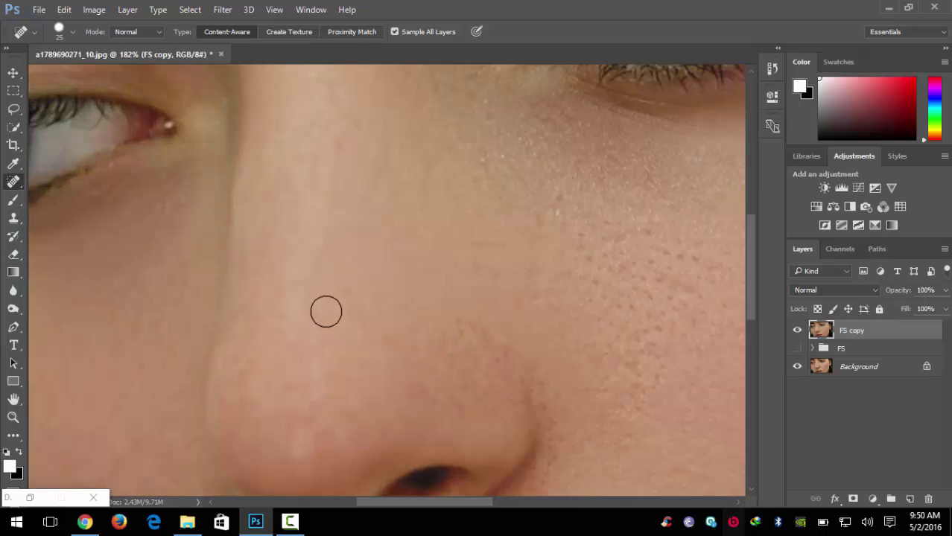
- Heal the spots on the nose, its tip and its side
{"action": "left_click", "coordinate": [313, 313]}
{"action": "left_click", "coordinate": [299, 441]}
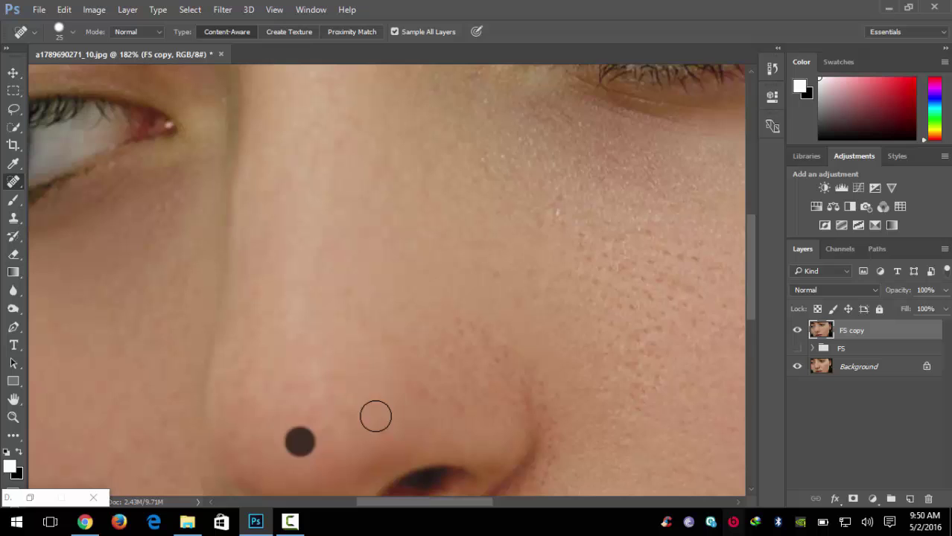
{"action": "left_click_drag", "start_coordinate": [469, 334], "coordinate": [396, 350]}
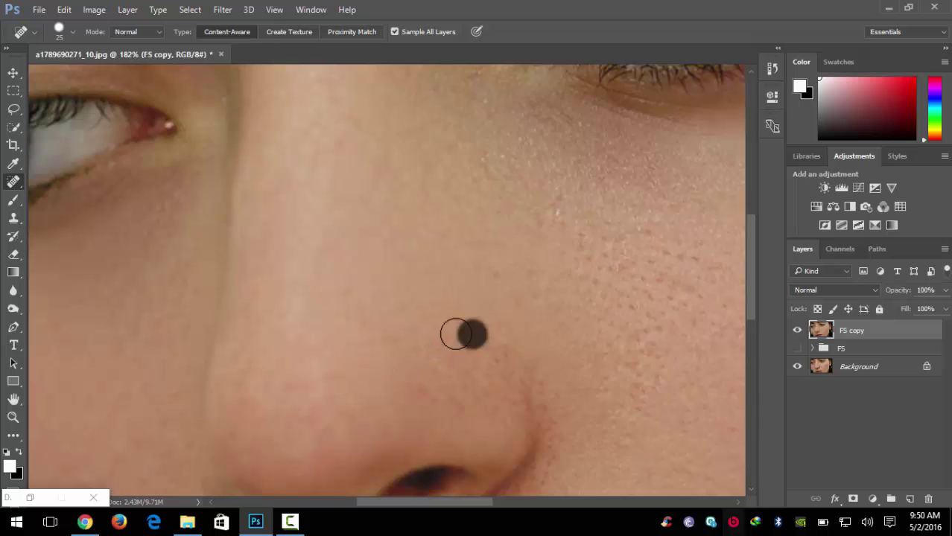
{"action": "left_click", "coordinate": [404, 332]}
{"action": "left_click", "coordinate": [436, 321]}
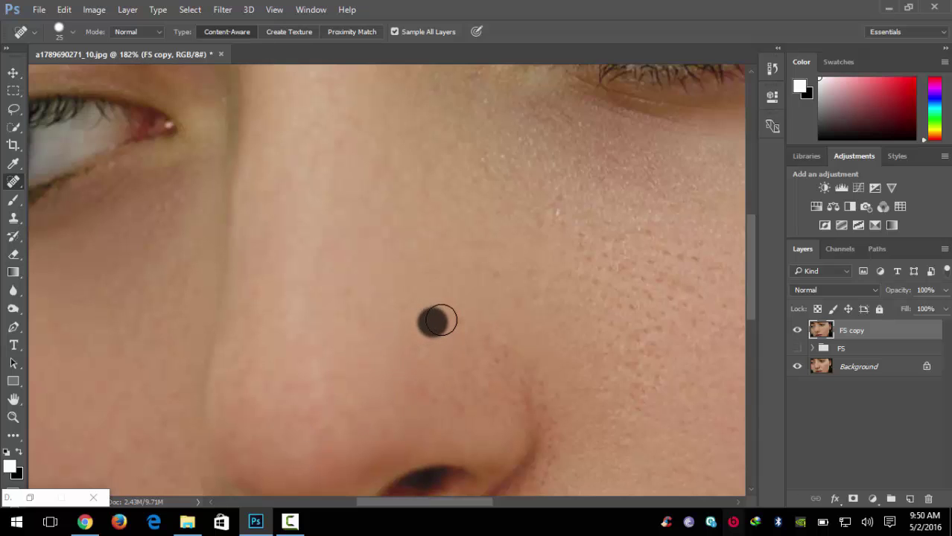
{"action": "left_click", "coordinate": [390, 323]}
{"action": "left_click", "coordinate": [350, 306]}
{"action": "left_click", "coordinate": [311, 369]}
- Heal the spots between the eyes and near the nose bridge
{"action": "scroll", "coordinate": [306, 357], "scroll_direction": "down", "scroll_amount": 3}
{"action": "scroll", "coordinate": [293, 343], "scroll_direction": "down", "scroll_amount": 2}
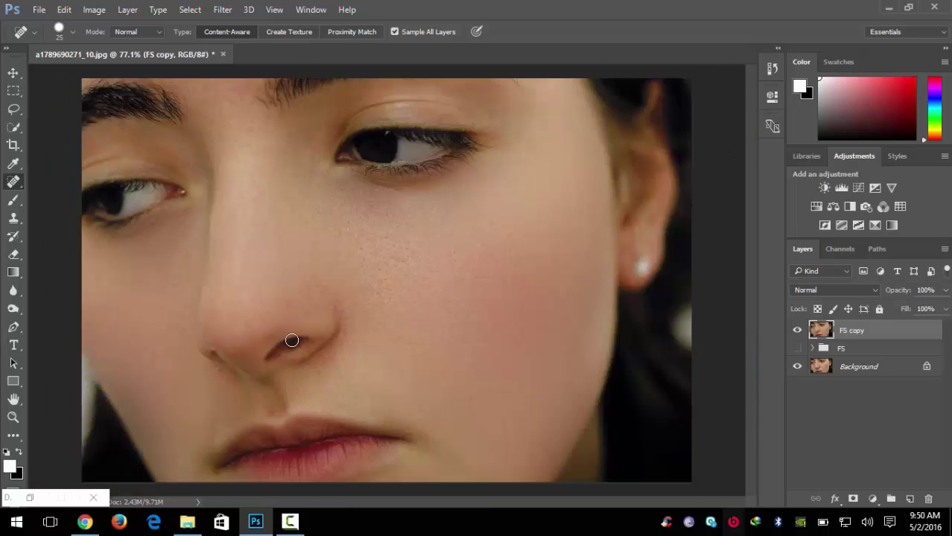
{"action": "scroll", "coordinate": [194, 133], "scroll_direction": "up", "scroll_amount": 2}
{"action": "left_click", "coordinate": [285, 118]}
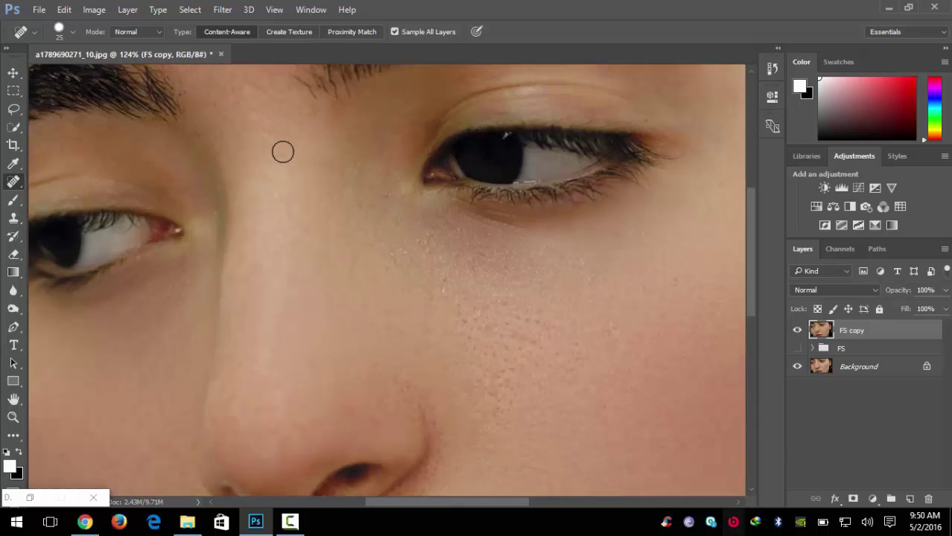
{"action": "left_click", "coordinate": [287, 155]}
{"action": "scroll", "coordinate": [328, 205], "scroll_direction": "down", "scroll_amount": 2}
{"action": "scroll", "coordinate": [492, 96], "scroll_direction": "up", "scroll_amount": 1}
{"action": "scroll", "coordinate": [494, 117], "scroll_direction": "up", "scroll_amount": 1}
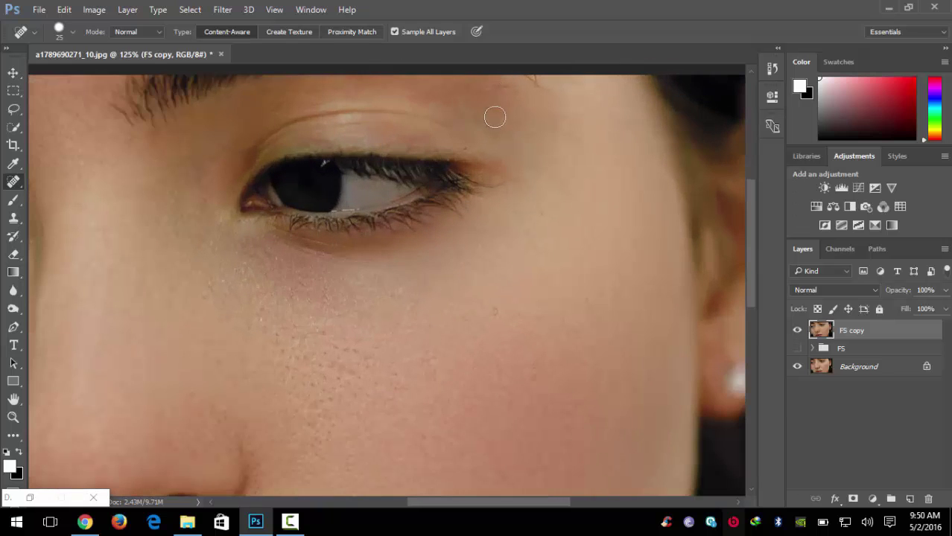
- Heal the blemish near the brow and the small spot above the eye corner
{"action": "left_click_drag", "start_coordinate": [475, 110], "coordinate": [542, 157]}
{"action": "scroll", "coordinate": [482, 218], "scroll_direction": "up", "scroll_amount": 1}
{"action": "scroll", "coordinate": [481, 217], "scroll_direction": "down", "scroll_amount": 1}
{"action": "scroll", "coordinate": [482, 217], "scroll_direction": "down", "scroll_amount": 1}
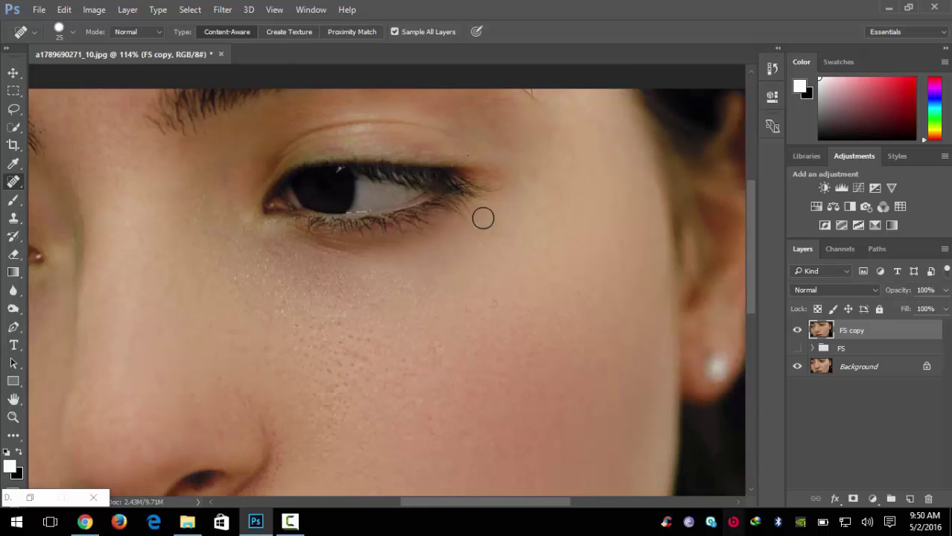
{"action": "left_click", "coordinate": [483, 135]}
{"action": "scroll", "coordinate": [484, 218], "scroll_direction": "down", "scroll_amount": 1}
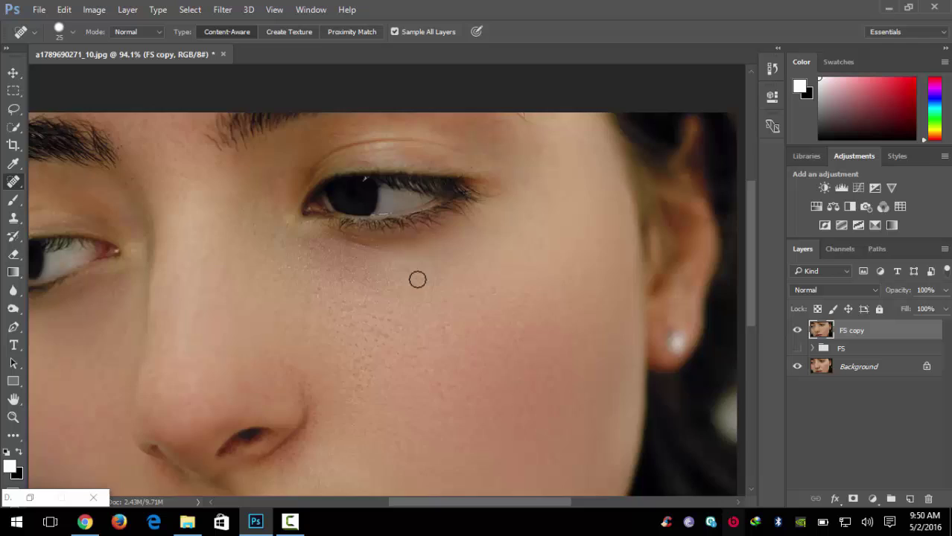
{"action": "scroll", "coordinate": [417, 279], "scroll_direction": "down", "scroll_amount": 1}
{"action": "scroll", "coordinate": [350, 249], "scroll_direction": "down", "scroll_amount": 1}
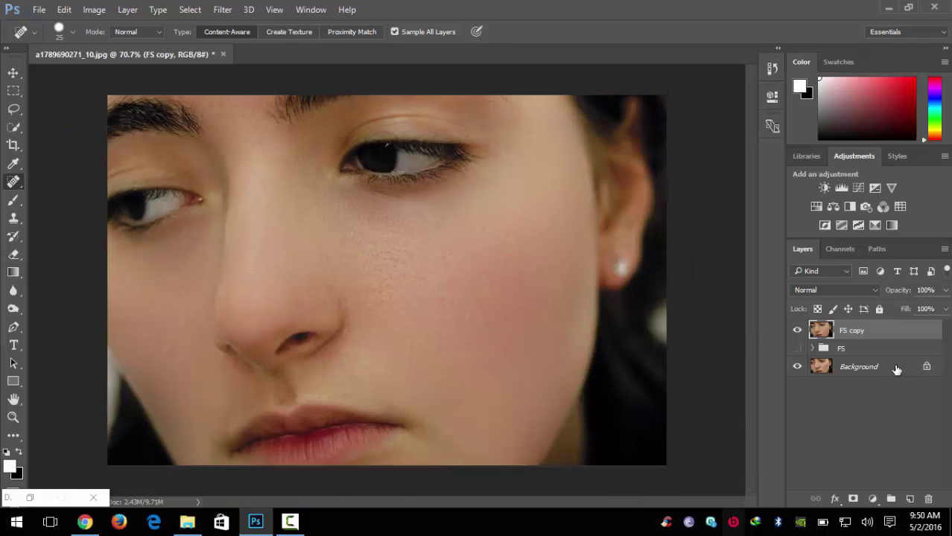
- Duplicate FS copy as FS copy 2 and switch to a size-70 Dodge brush
{"action": "left_click_drag", "start_coordinate": [888, 332], "coordinate": [909, 498]}
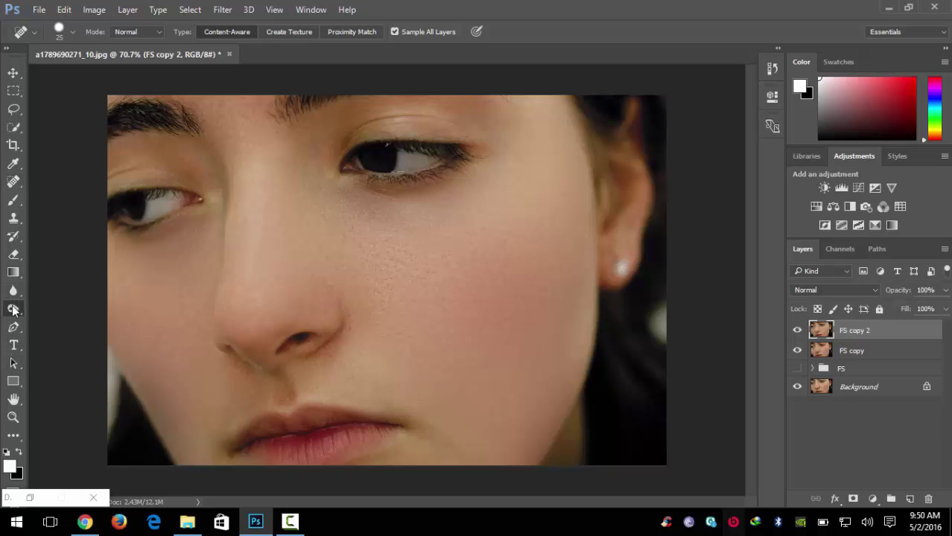
{"action": "left_click", "coordinate": [13, 309]}
{"action": "left_click", "coordinate": [61, 307]}
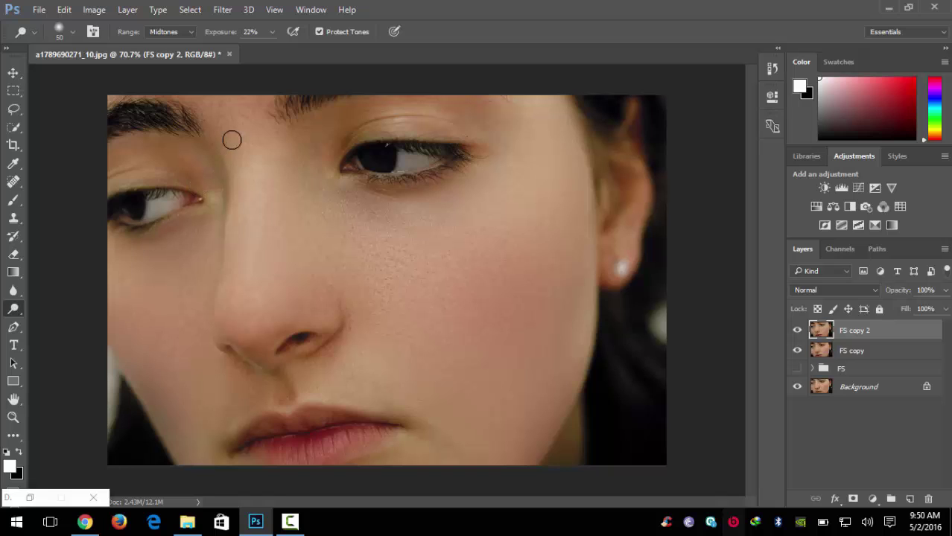
{"action": "key", "text": "bracketright"}
{"action": "key", "text": "bracketright"}
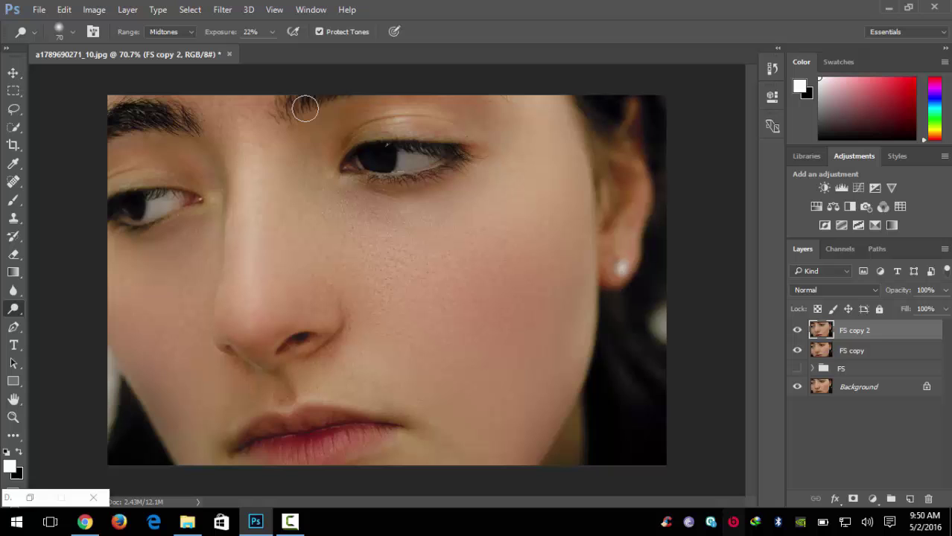
- Brighten the whites of both the right and left eyes with the dodge brush
{"action": "scroll", "coordinate": [361, 187], "scroll_direction": "up", "scroll_amount": 2}
{"action": "scroll", "coordinate": [361, 187], "scroll_direction": "up", "scroll_amount": 2}
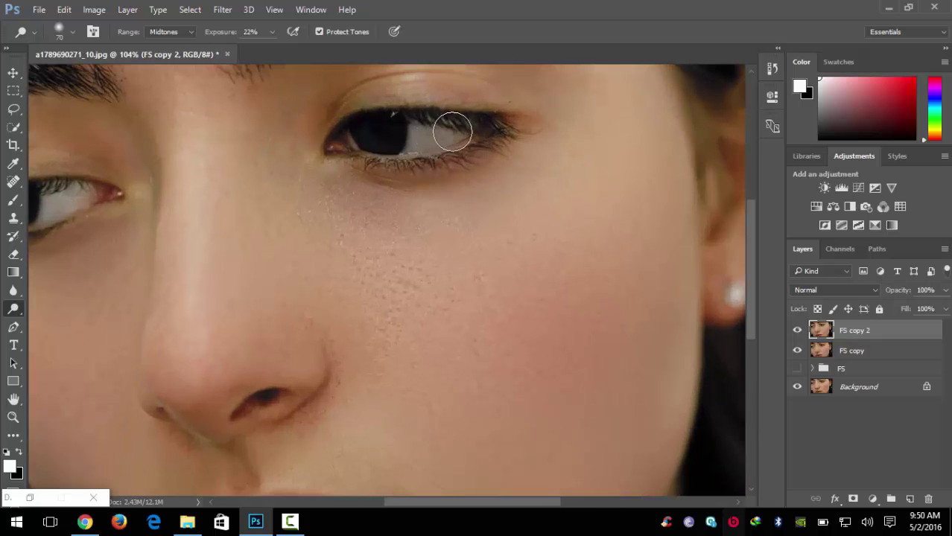
{"action": "left_click_drag", "start_coordinate": [452, 131], "coordinate": [394, 132]}
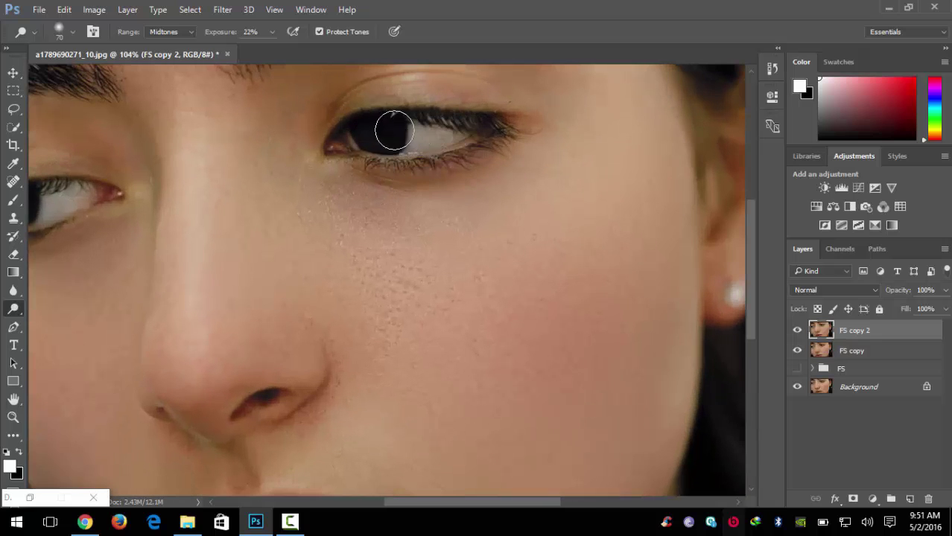
{"action": "left_click_drag", "start_coordinate": [55, 247], "coordinate": [240, 248]}
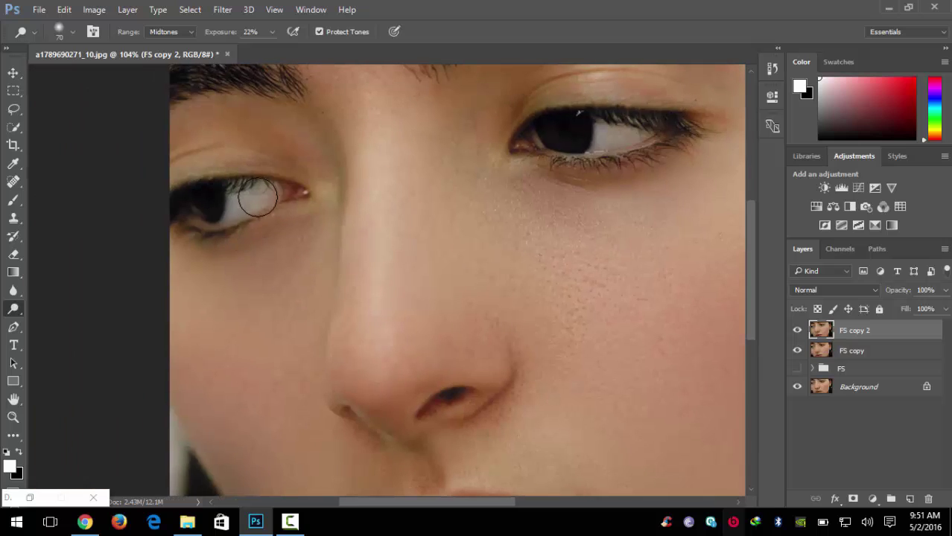
{"action": "left_click_drag", "start_coordinate": [257, 198], "coordinate": [231, 207]}
{"action": "scroll", "coordinate": [170, 317], "scroll_direction": "down", "scroll_amount": 1}
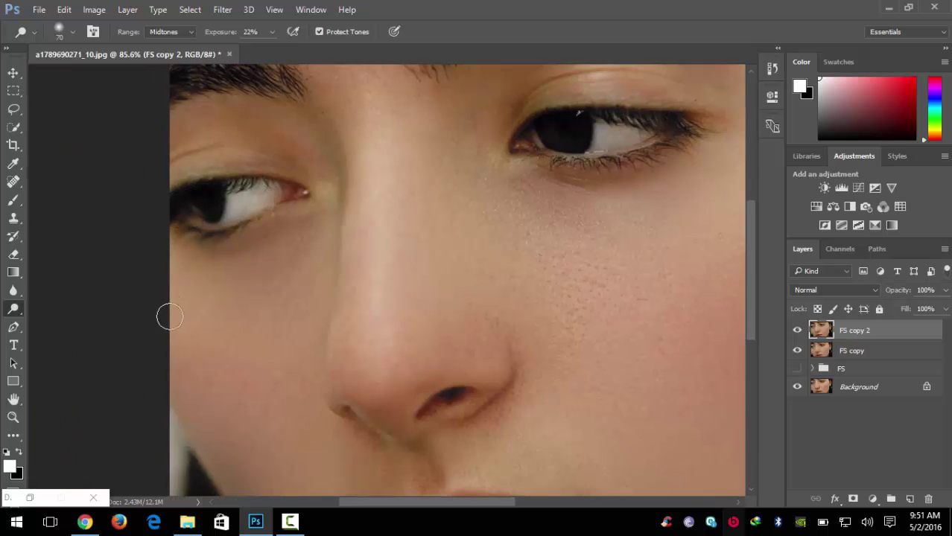
{"action": "scroll", "coordinate": [186, 298], "scroll_direction": "down", "scroll_amount": 2}
{"action": "scroll", "coordinate": [288, 229], "scroll_direction": "up", "scroll_amount": 1}
{"action": "scroll", "coordinate": [216, 190], "scroll_direction": "up", "scroll_amount": 1}
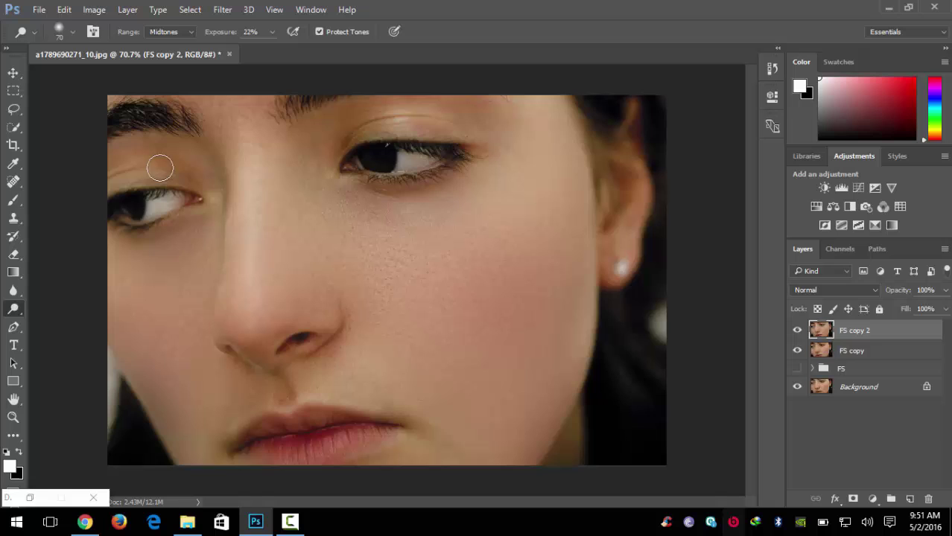
- Switch to the Burn Tool and darken the right eye's iris
{"action": "right_click", "coordinate": [25, 314]}
{"action": "left_click", "coordinate": [62, 323]}
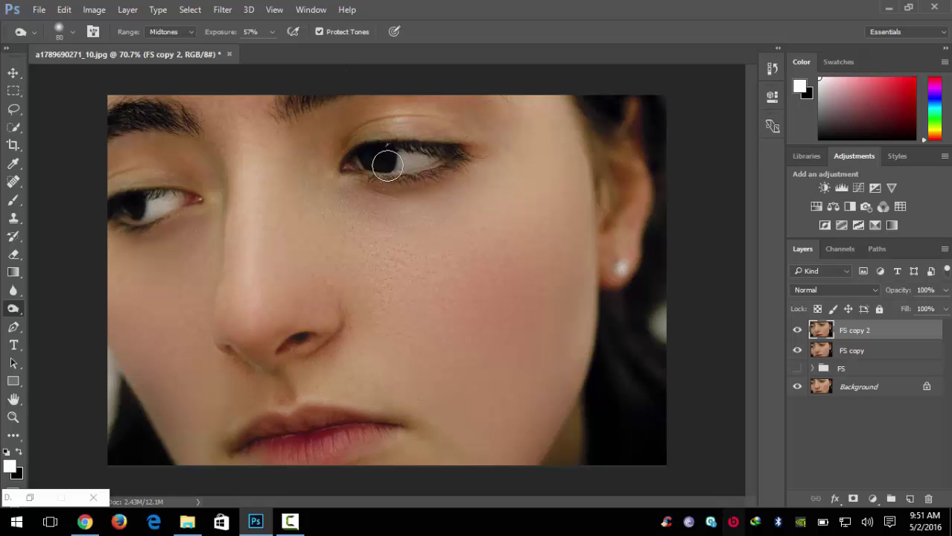
{"action": "left_click_drag", "start_coordinate": [382, 155], "coordinate": [388, 160]}
{"action": "scroll", "coordinate": [270, 327], "scroll_direction": "down", "scroll_amount": 2}
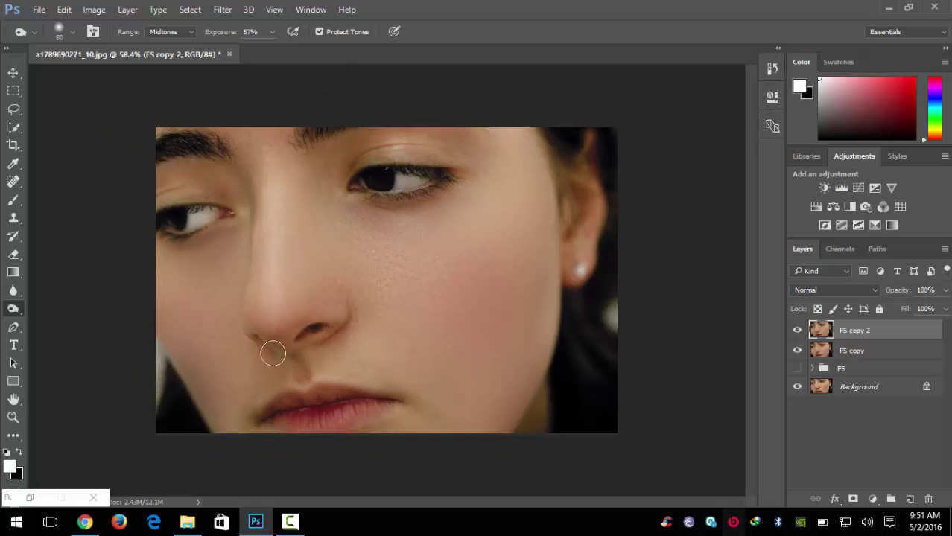
{"action": "scroll", "coordinate": [314, 330], "scroll_direction": "up", "scroll_amount": 3}
{"action": "scroll", "coordinate": [303, 319], "scroll_direction": "up", "scroll_amount": 2}
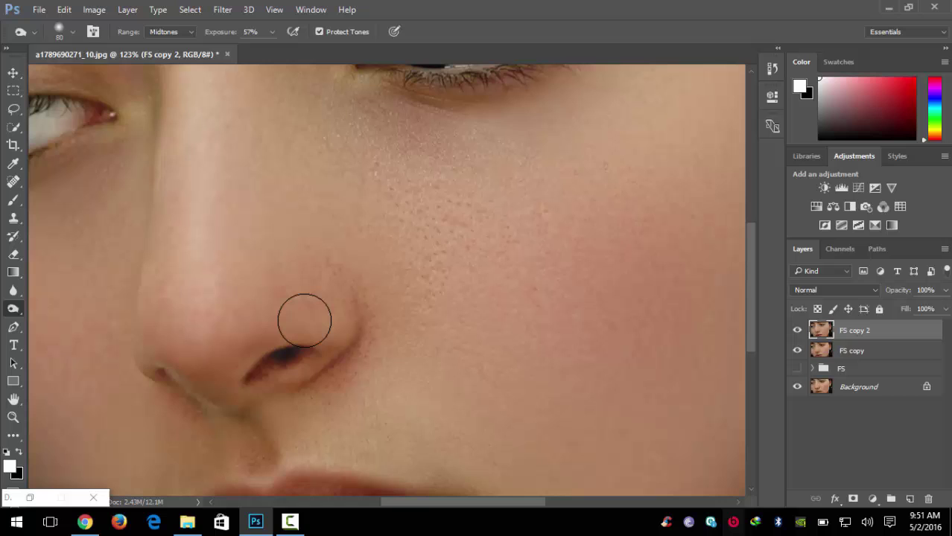
- Shrink the burn brush for finer work and undo a stray burn mark on the forehead
{"action": "key", "text": "bracketleft"}
{"action": "key", "text": "bracketleft"}
{"action": "key", "text": "bracketleft"}
{"action": "key", "text": "bracketleft"}
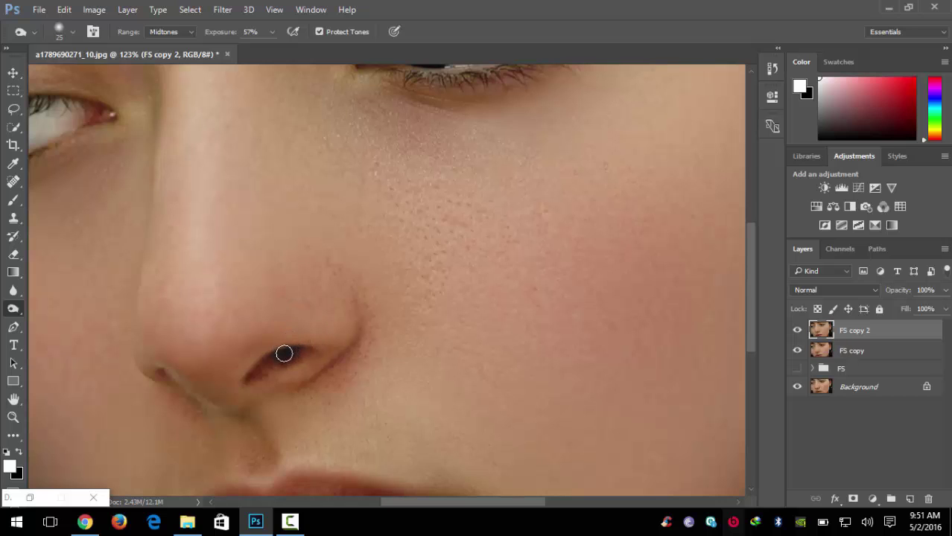
{"action": "scroll", "coordinate": [315, 317], "scroll_direction": "down", "scroll_amount": 1}
{"action": "scroll", "coordinate": [317, 296], "scroll_direction": "down", "scroll_amount": 3}
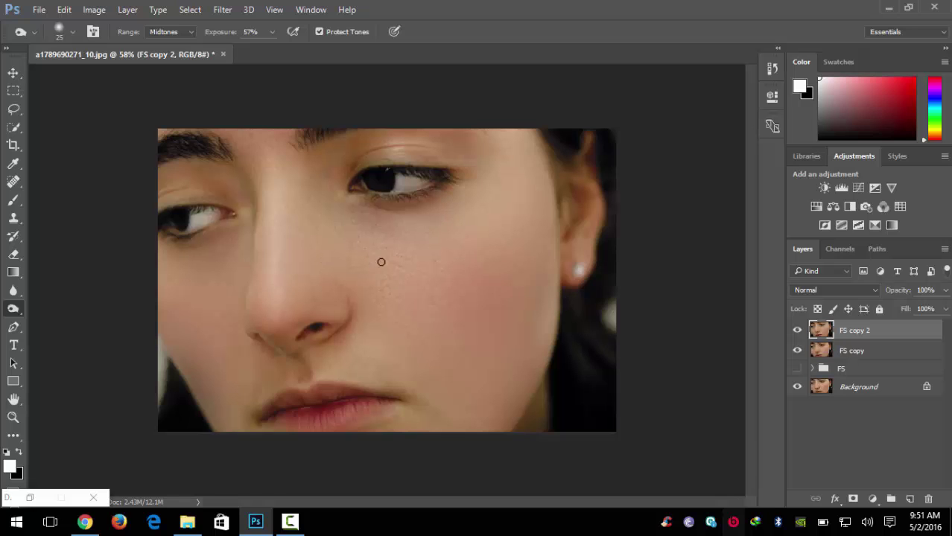
{"action": "scroll", "coordinate": [327, 309], "scroll_direction": "up", "scroll_amount": 1}
{"action": "scroll", "coordinate": [330, 304], "scroll_direction": "up", "scroll_amount": 2}
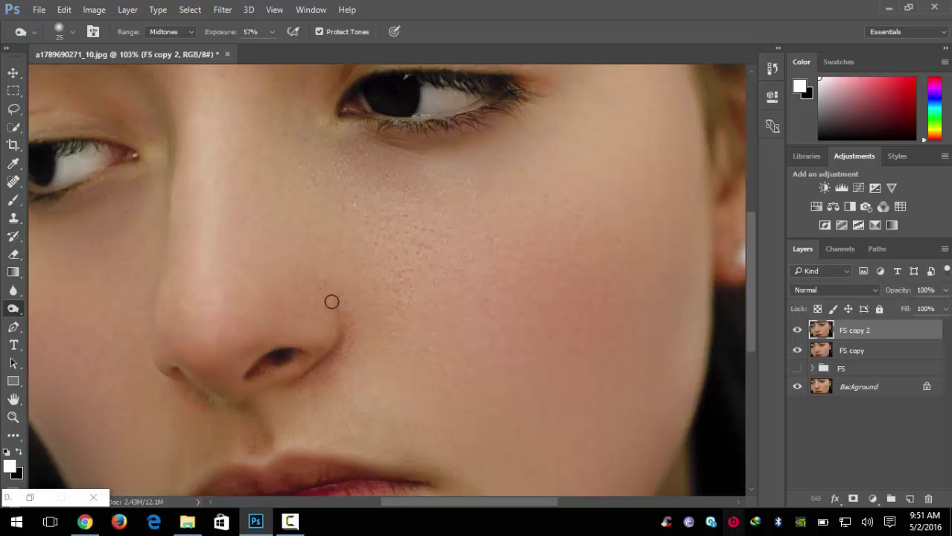
{"action": "scroll", "coordinate": [332, 282], "scroll_direction": "up", "scroll_amount": 2}
{"action": "scroll", "coordinate": [354, 253], "scroll_direction": "down", "scroll_amount": 2}
{"action": "scroll", "coordinate": [357, 251], "scroll_direction": "down", "scroll_amount": 1}
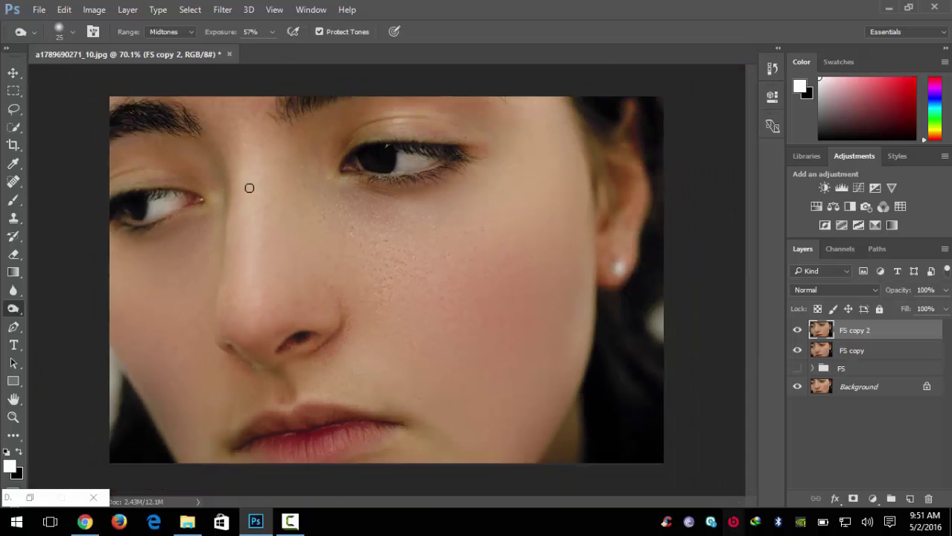
{"action": "scroll", "coordinate": [207, 132], "scroll_direction": "up", "scroll_amount": 1}
{"action": "scroll", "coordinate": [207, 131], "scroll_direction": "up", "scroll_amount": 1}
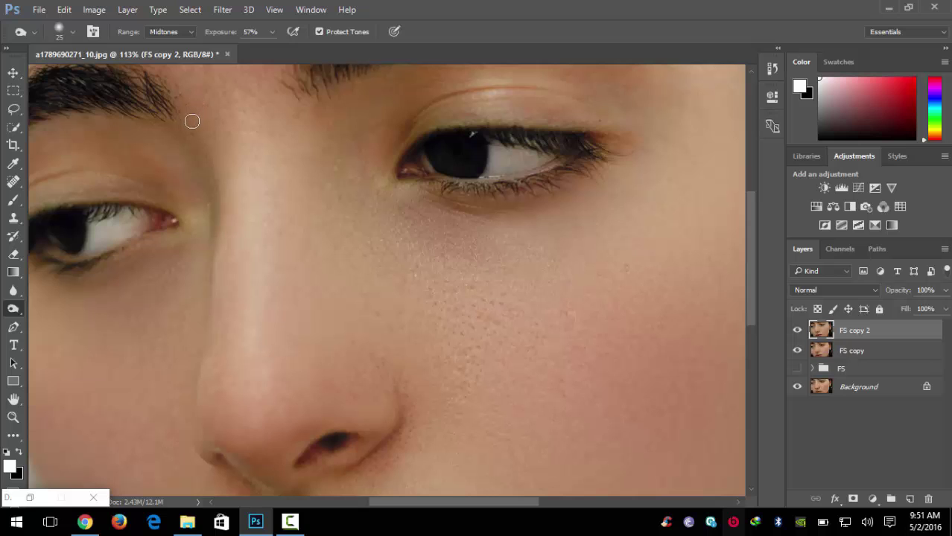
{"action": "mouse_move", "coordinate": [192, 122]}
{"action": "left_mouse_down"}
{"action": "mouse_move", "coordinate": [221, 198]}
{"action": "mouse_move", "coordinate": [239, 189]}
{"action": "mouse_move", "coordinate": [261, 210]}
{"action": "mouse_move", "coordinate": [253, 210]}
{"action": "left_mouse_up"}
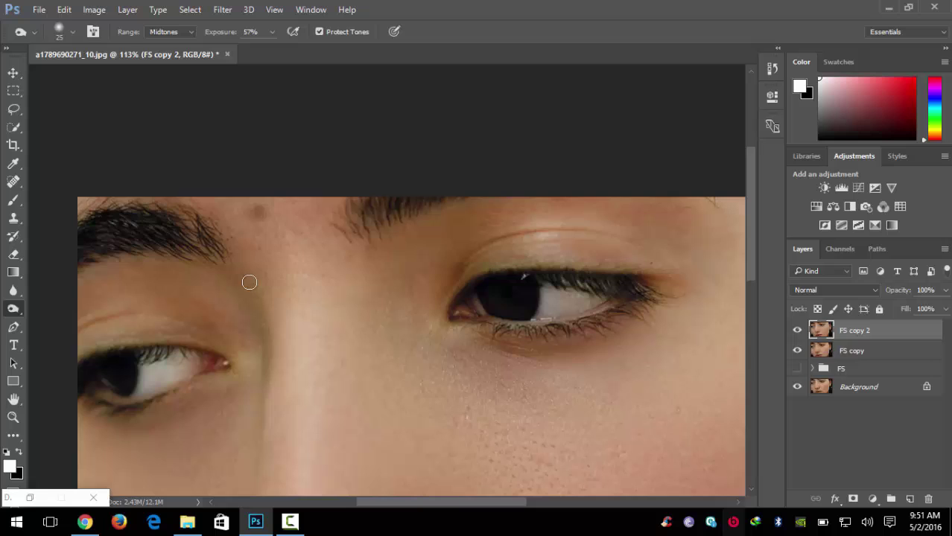
{"action": "key", "text": "ctrl+z"}
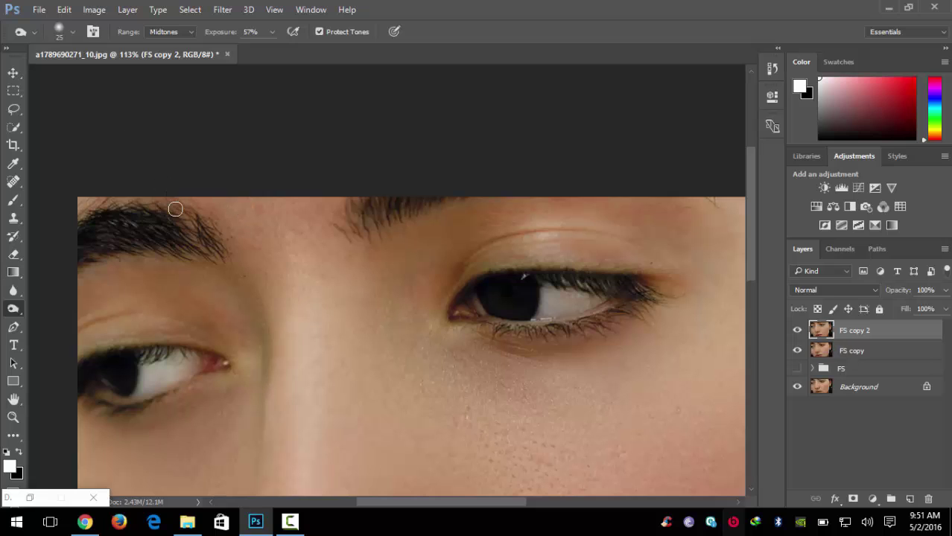
{"action": "scroll", "coordinate": [318, 266], "scroll_direction": "down", "scroll_amount": 1}
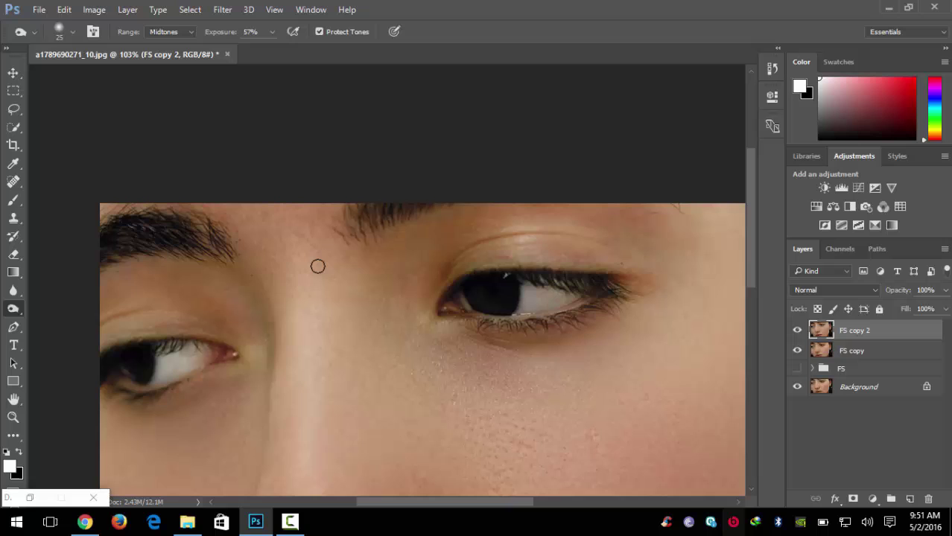
{"action": "scroll", "coordinate": [317, 265], "scroll_direction": "down", "scroll_amount": 2}
{"action": "scroll", "coordinate": [316, 266], "scroll_direction": "down", "scroll_amount": 1}
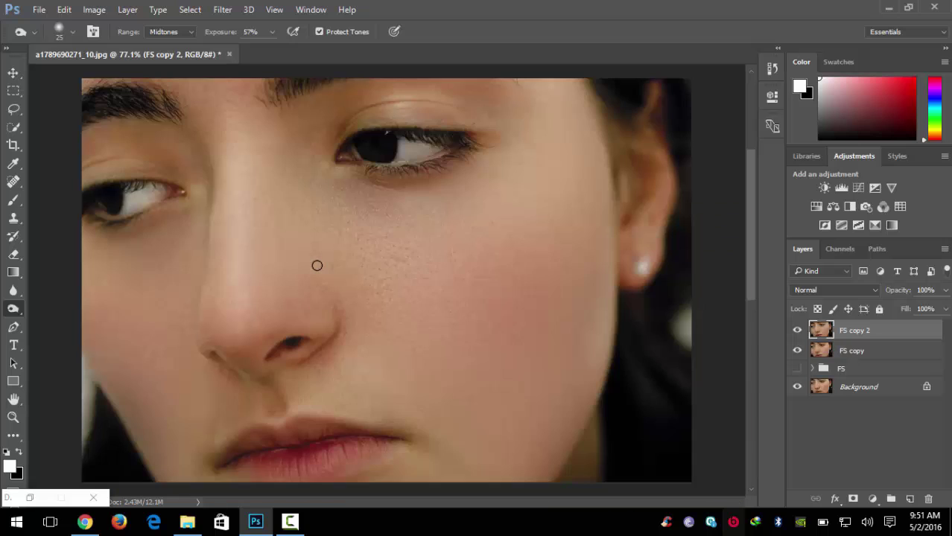
{"action": "scroll", "coordinate": [316, 266], "scroll_direction": "down", "scroll_amount": 1}
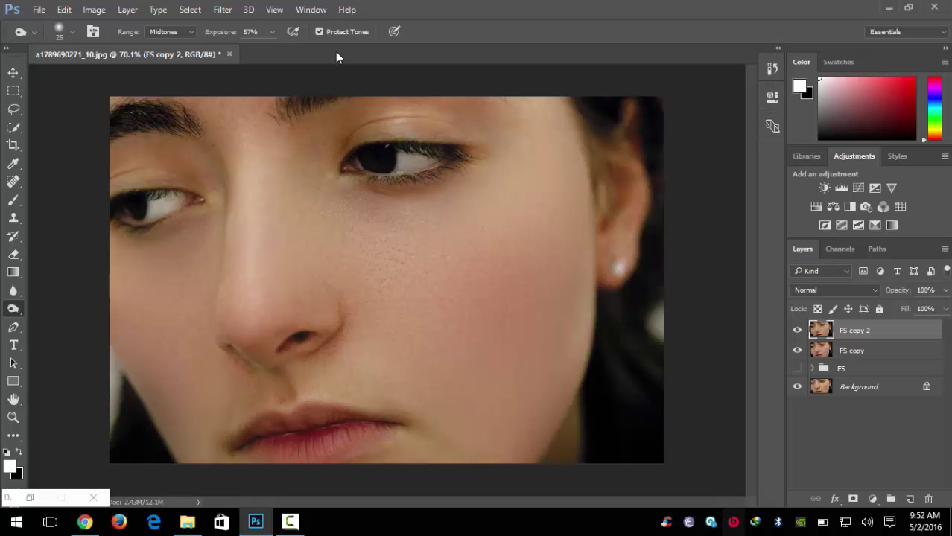
{"action": "left_click", "coordinate": [890, 9]}
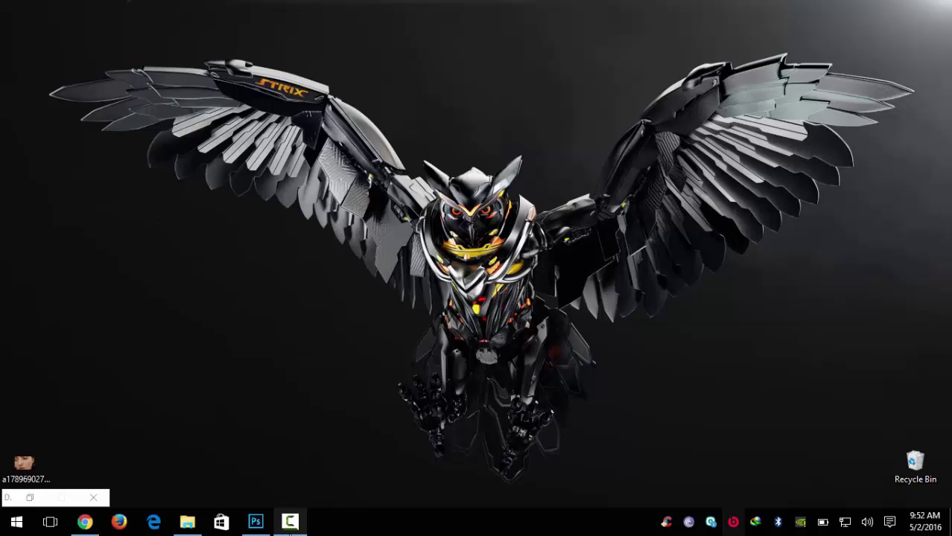
{"action": "left_click", "coordinate": [248, 530]}
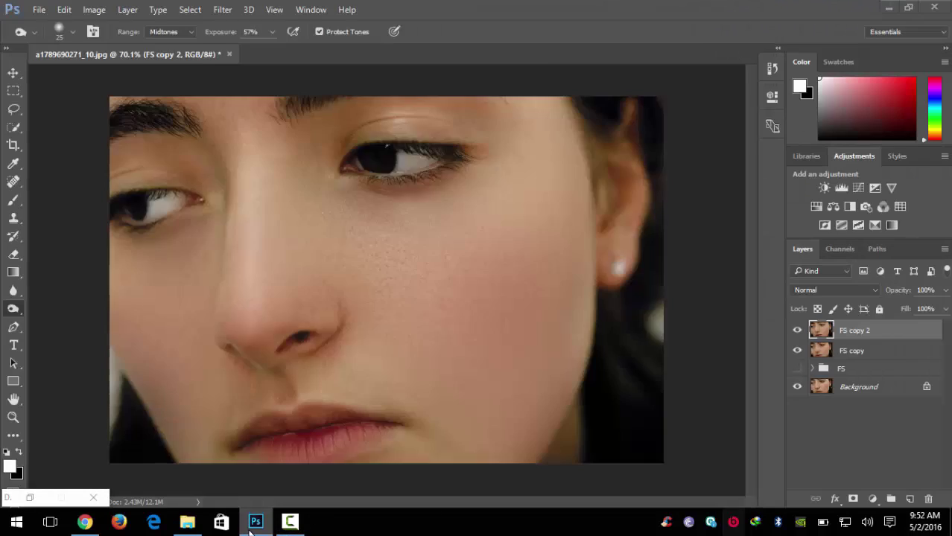
{"action": "left_click", "coordinate": [249, 530]}
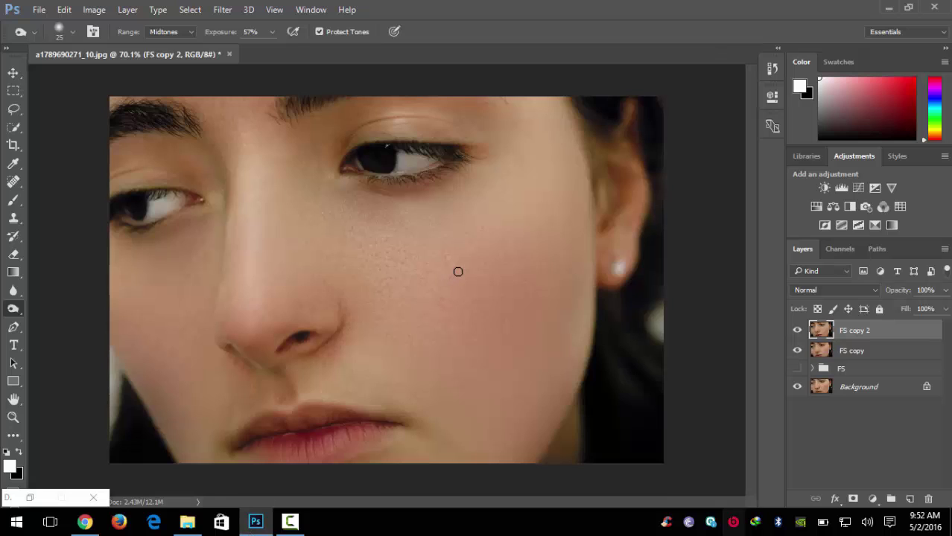